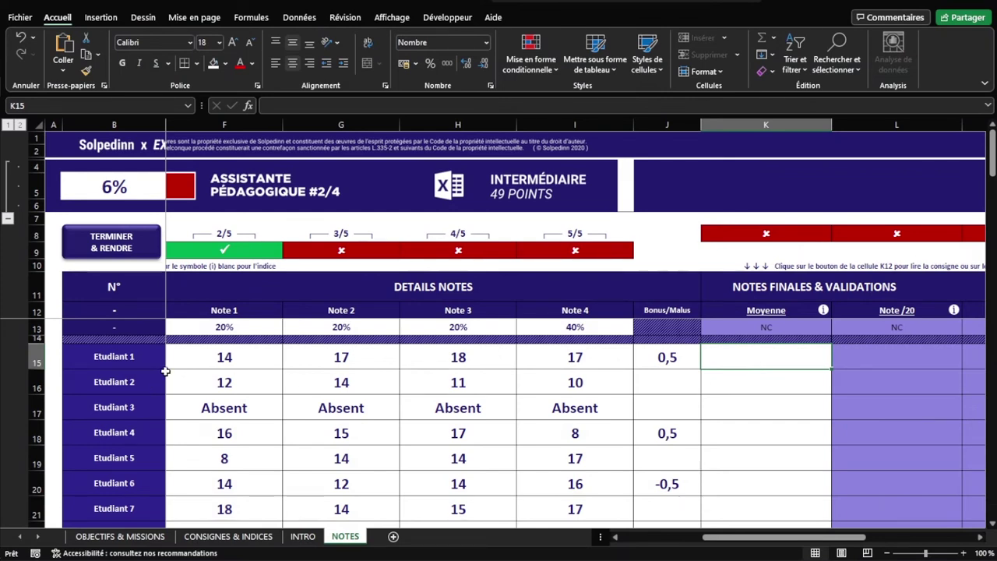
# Bring the grade table into view and select Etudiant 1's Moyenne cell K15
pyautogui.moveTo(129, 357); pyautogui.dragTo(201, 458)
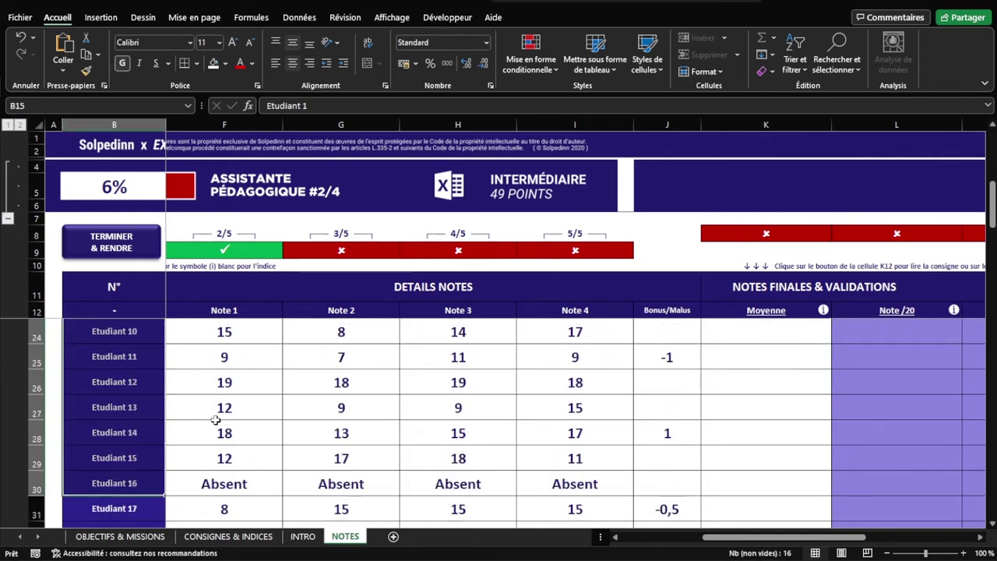
pyautogui.scroll(-1, 234, 409)
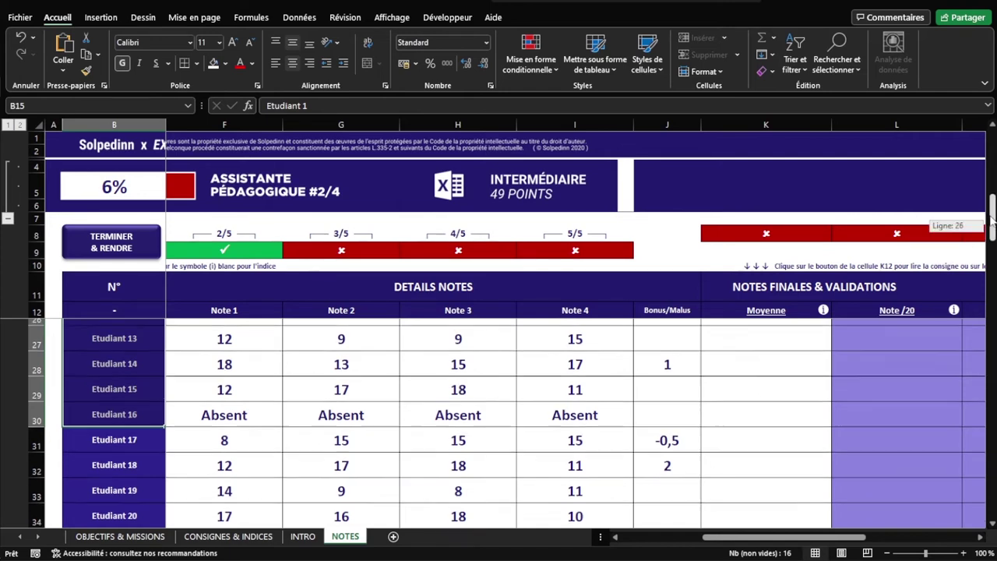
pyautogui.moveTo(993, 226); pyautogui.dragTo(992, 168)
pyautogui.click(753, 368)
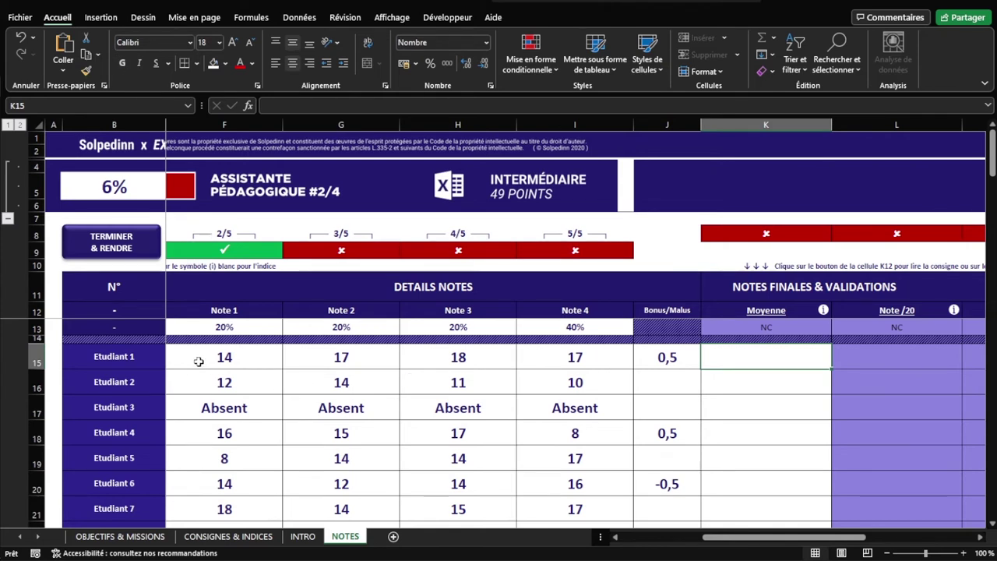
# Review the row 13 weights, including Note 4's 40%, and Etudiant 1's notes in F15:I15
pyautogui.click(188, 326)
pyautogui.moveTo(189, 327); pyautogui.dragTo(545, 327)
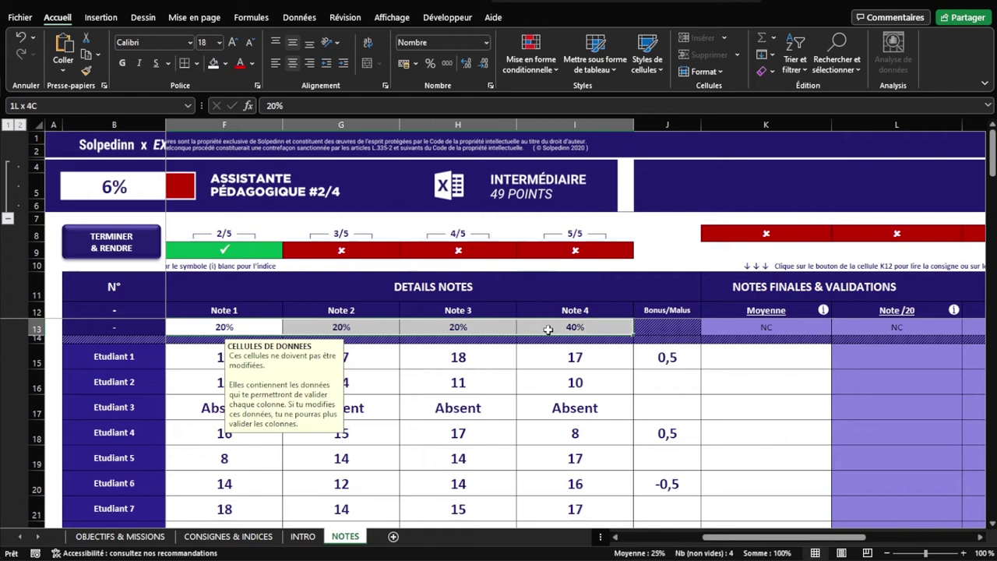
pyautogui.click(538, 353)
pyautogui.click(238, 363)
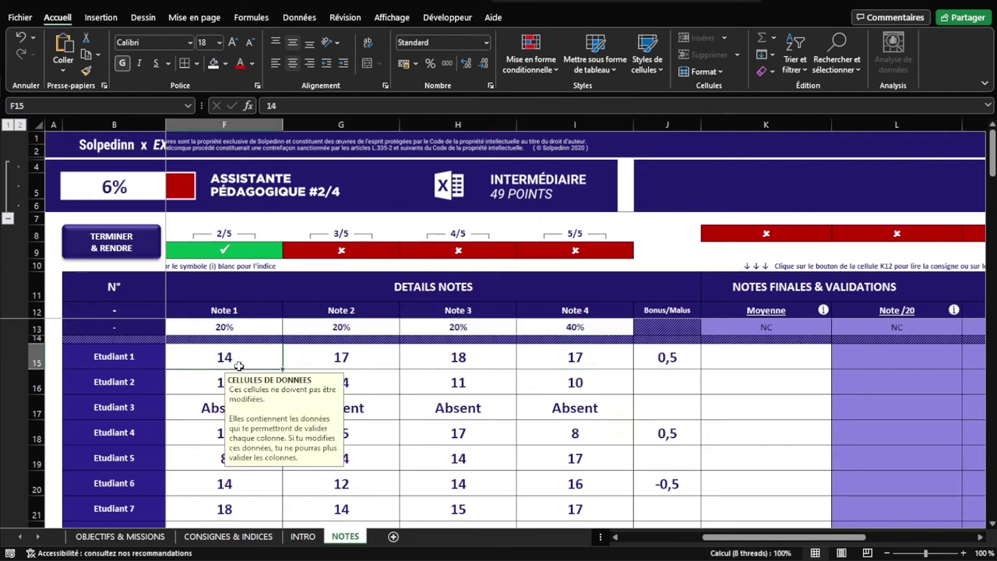
pyautogui.click(233, 325)
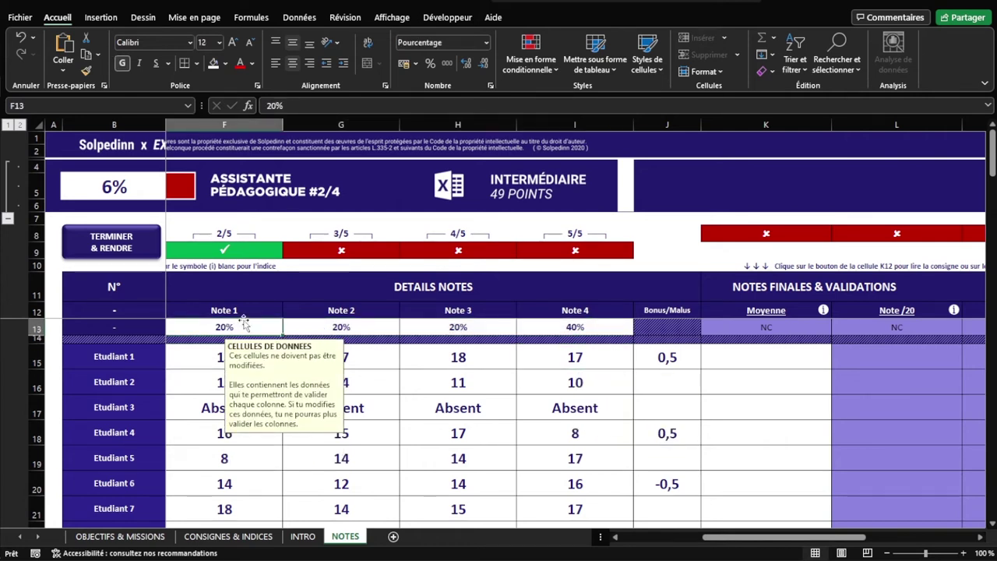
pyautogui.click(372, 354)
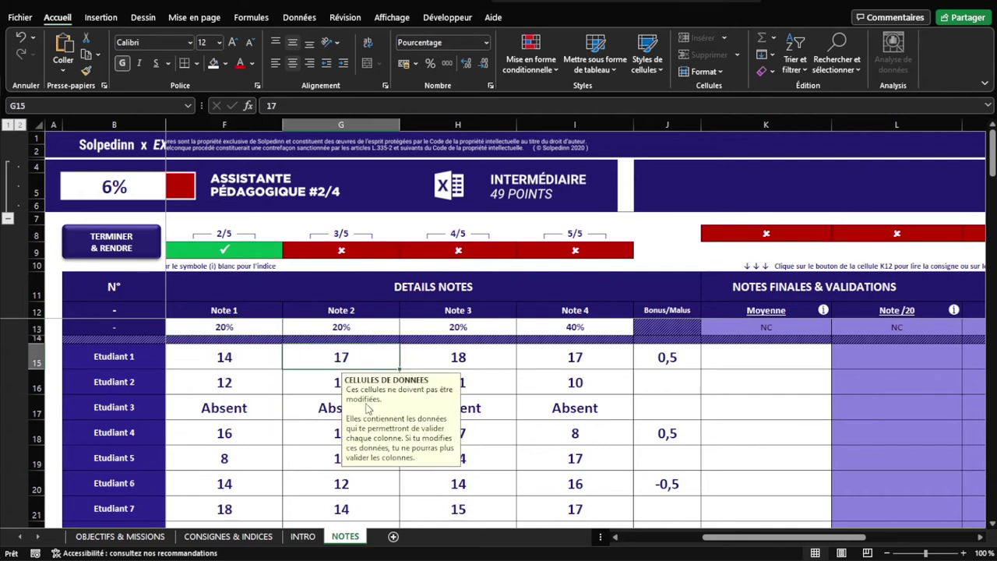
pyautogui.click(461, 357)
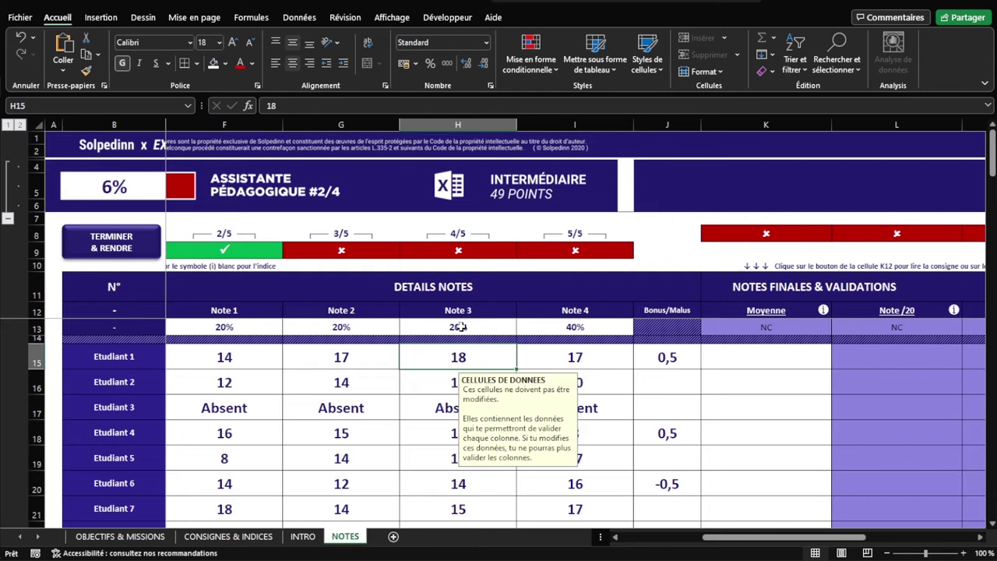
pyautogui.click(605, 362)
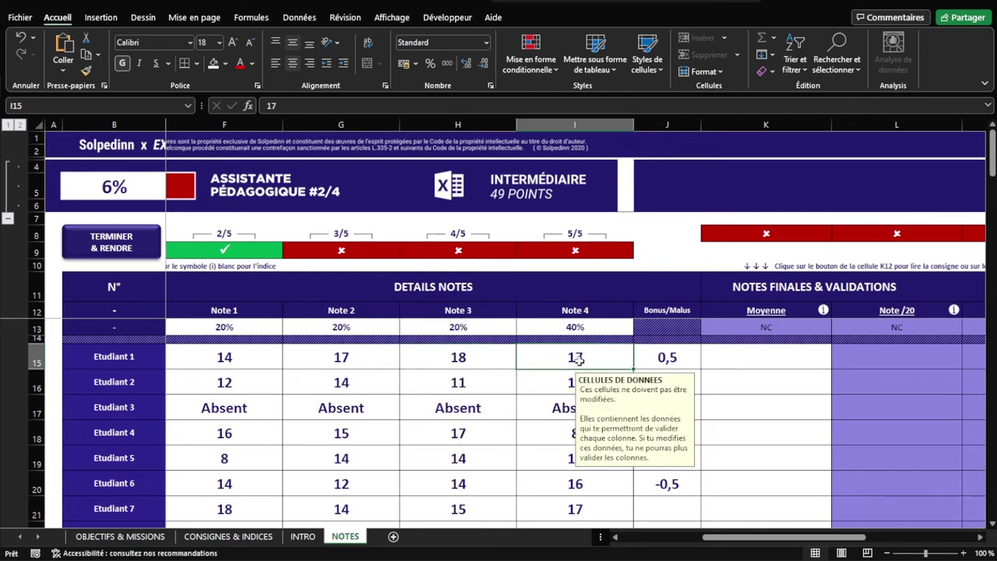
pyautogui.click(569, 330)
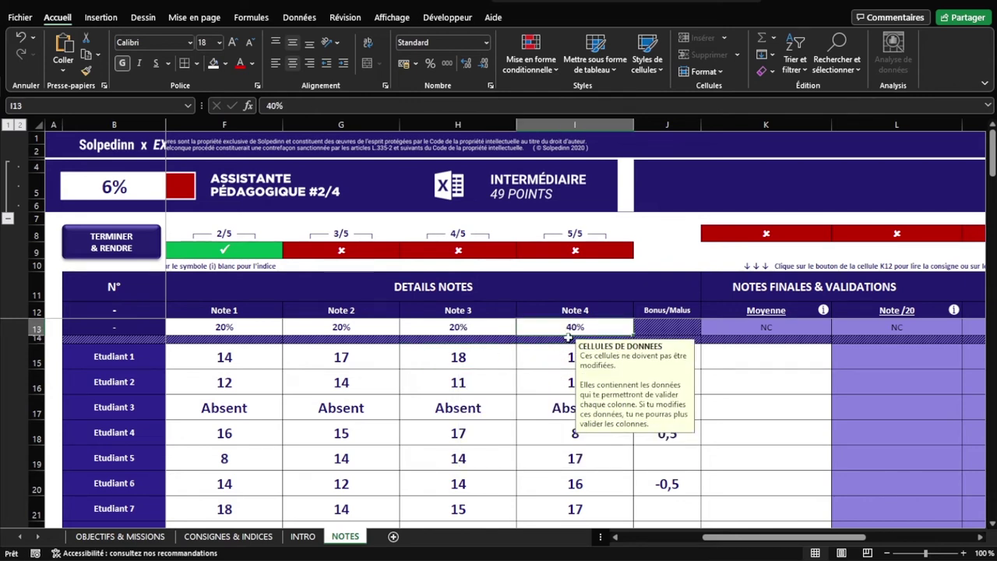
pyautogui.click(569, 358)
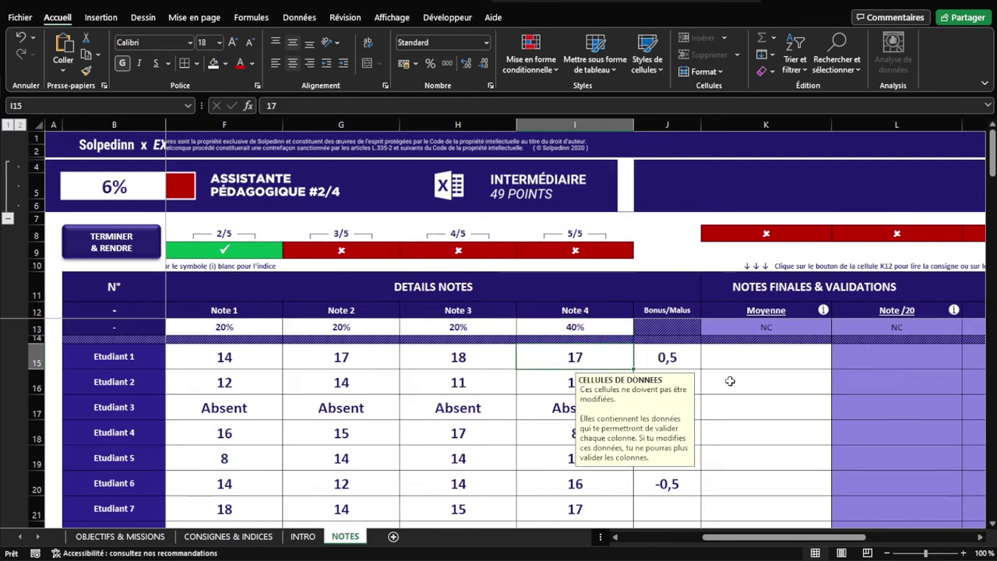
pyautogui.click(724, 356)
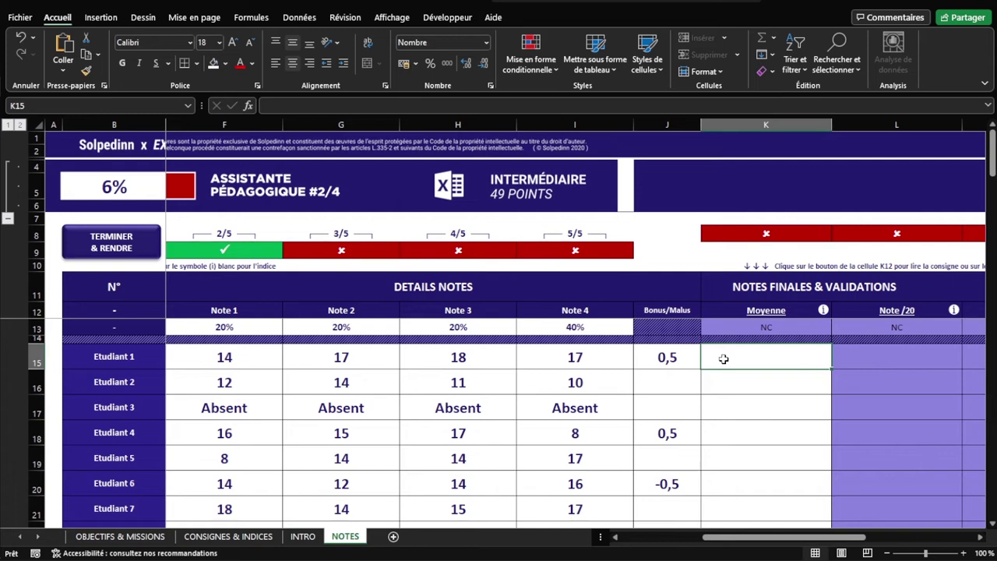
# Start K15's formula as =F13*F15+G13*G15 by clicking the weight and note cells
pyautogui.write('=')
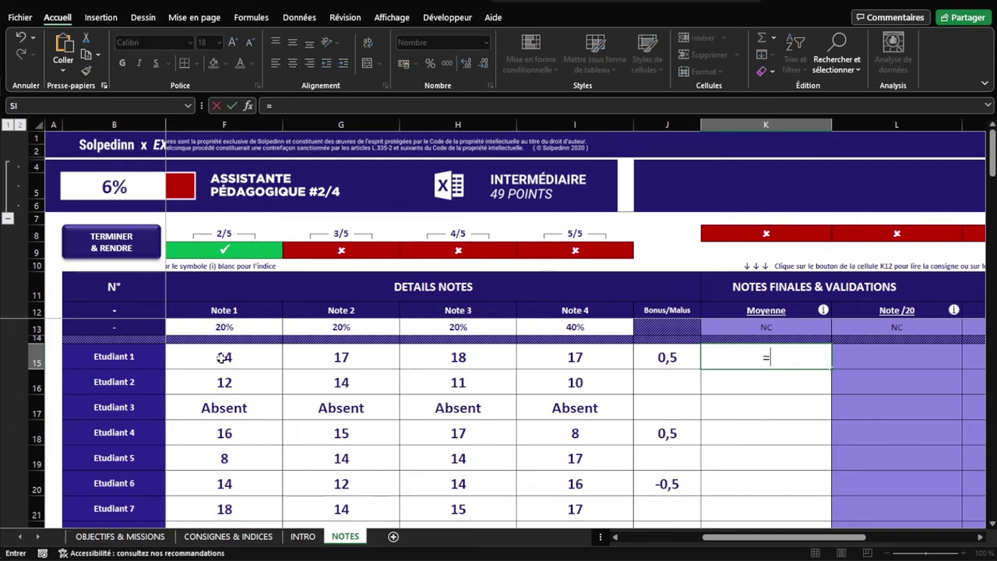
pyautogui.click(224, 328)
pyautogui.write('*')
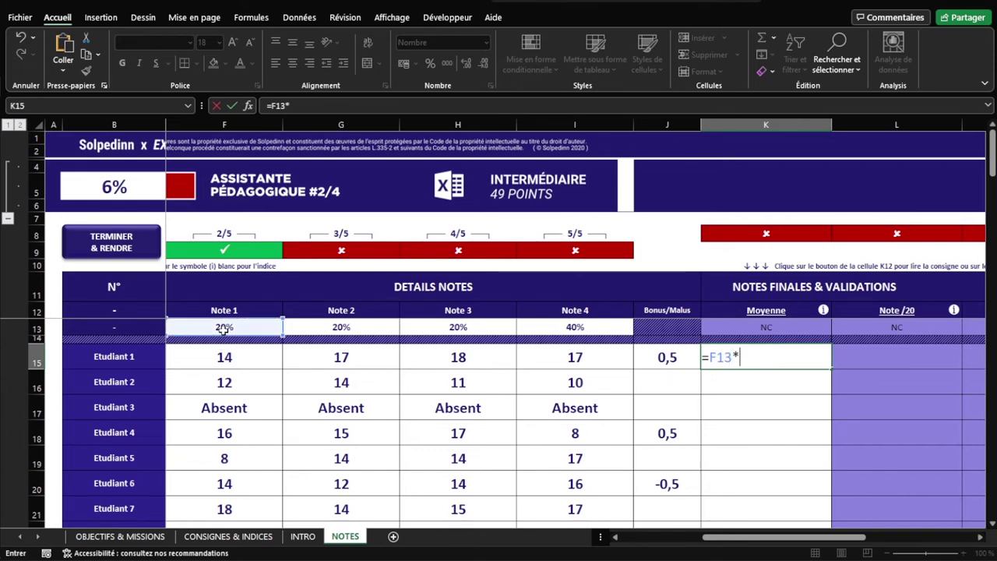
pyautogui.click(214, 355)
pyautogui.write('+')
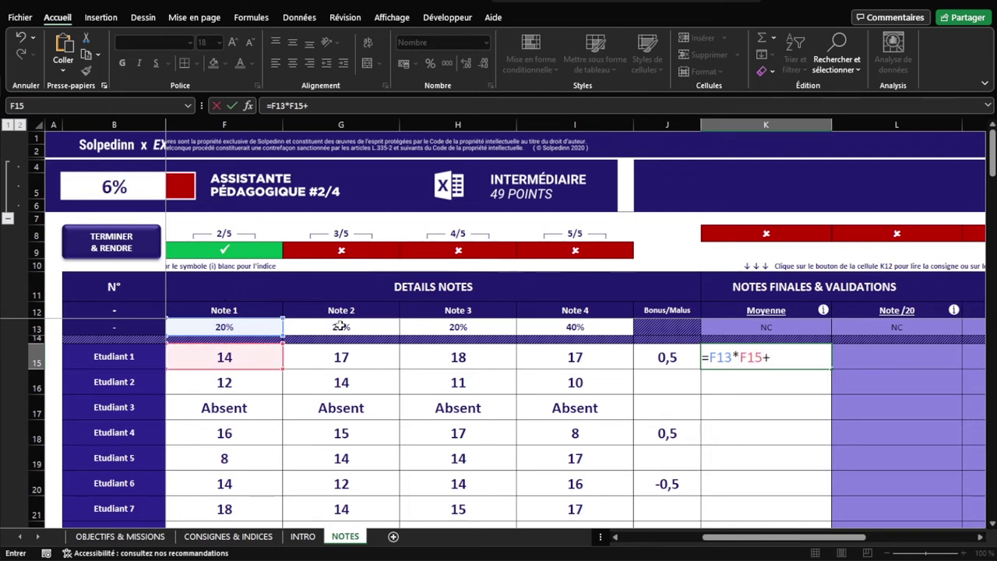
pyautogui.click(340, 327)
pyautogui.write('*')
pyautogui.click(333, 354)
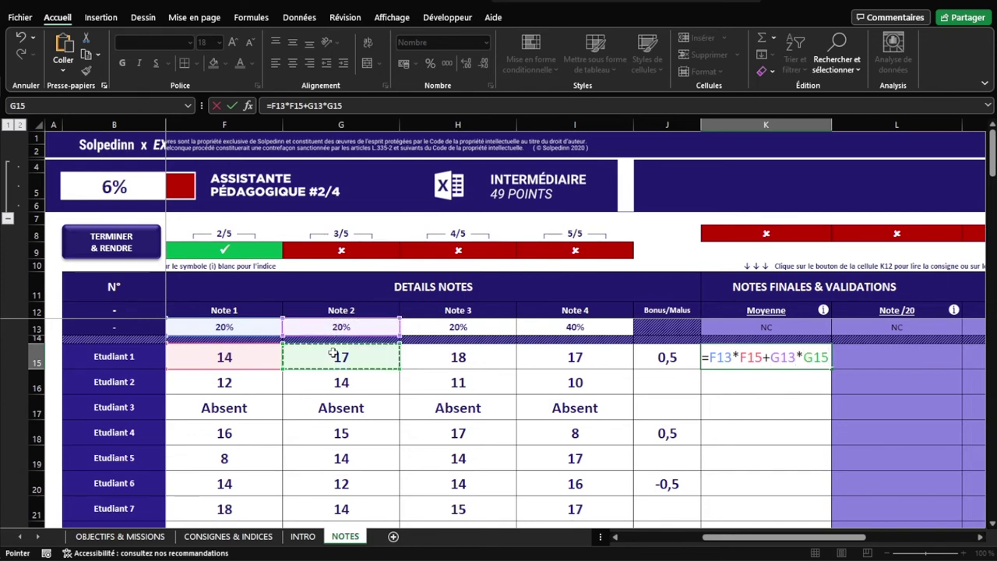
# Finish the formula with +H13*H15+I13*I15 and confirm, giving 16,60
pyautogui.write('+')
pyautogui.click(436, 328)
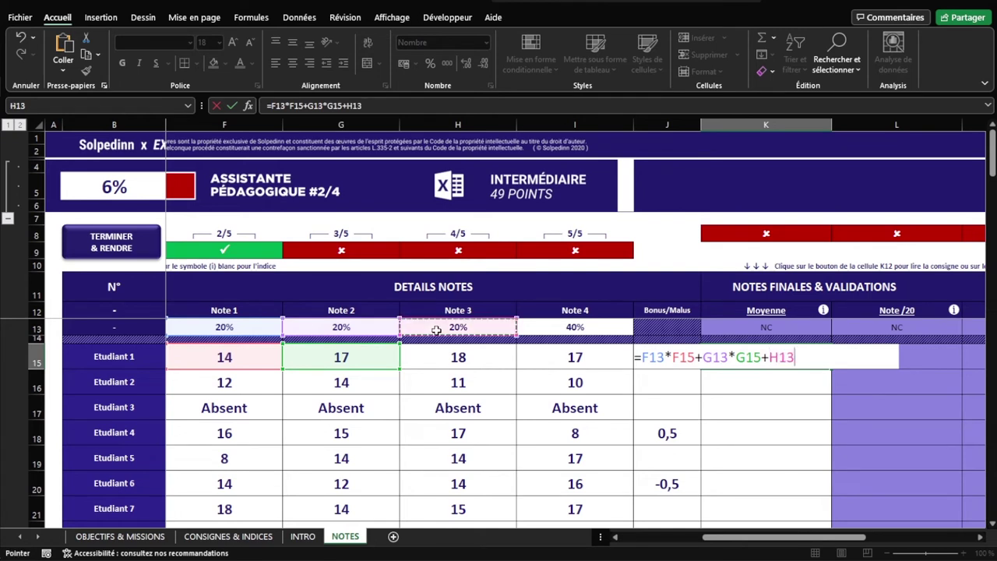
pyautogui.write('*')
pyautogui.click(439, 355)
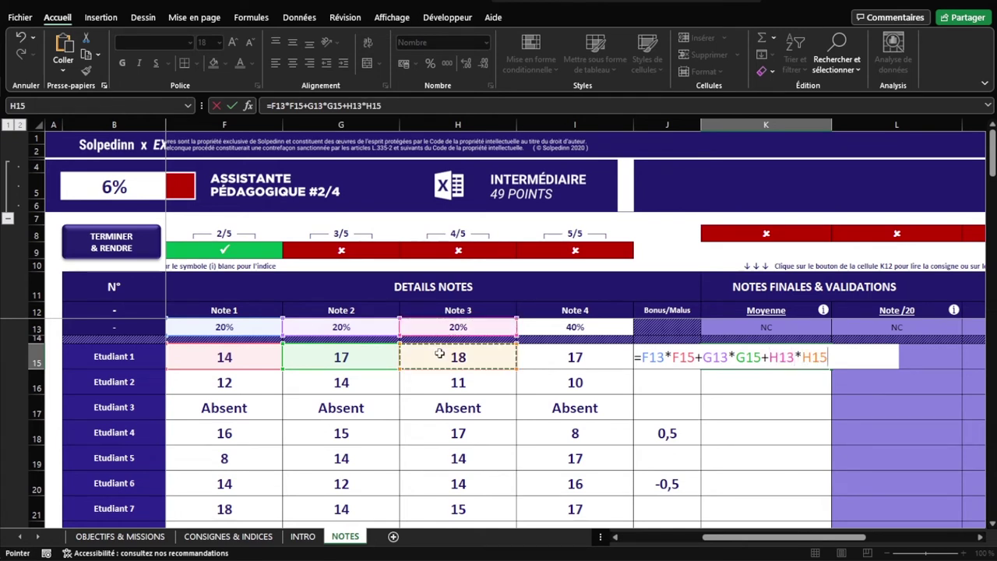
pyautogui.write('+')
pyautogui.click(595, 329)
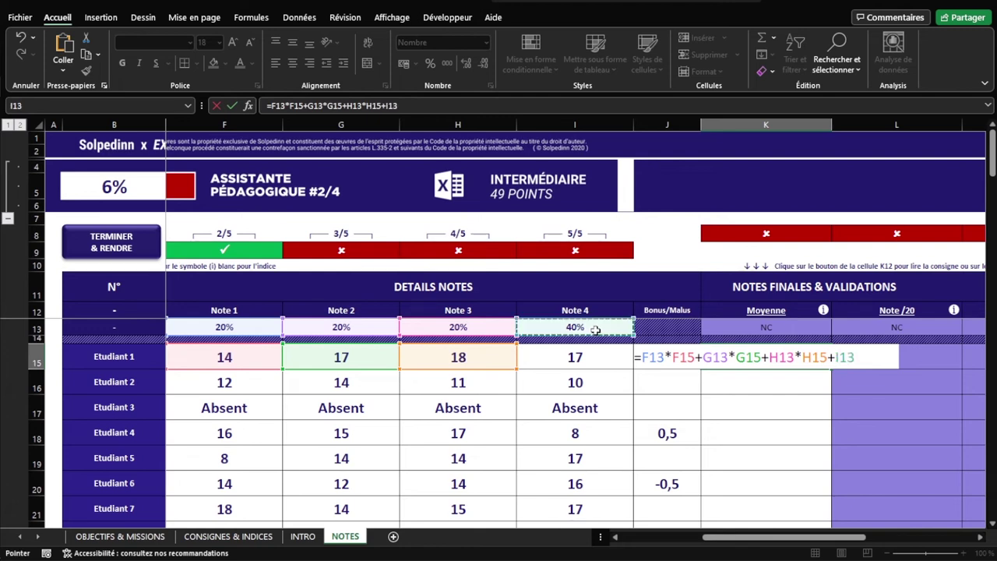
pyautogui.write('*')
pyautogui.click(580, 357)
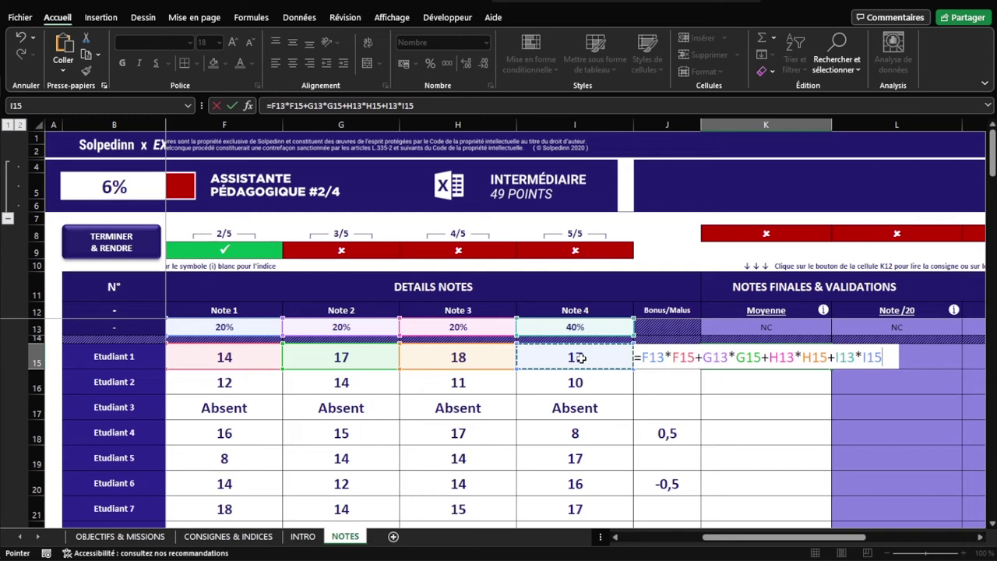
pyautogui.press('Return')
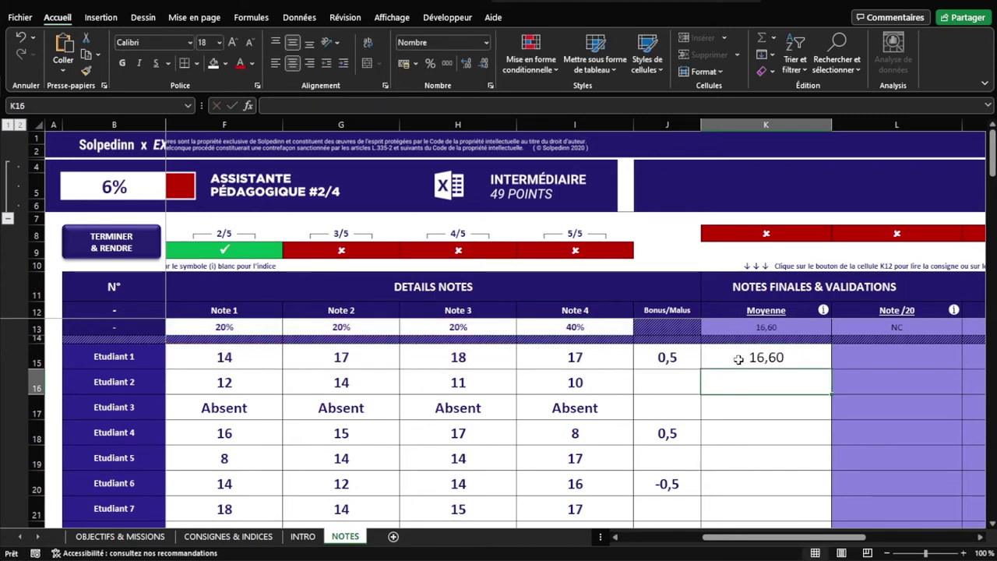
pyautogui.click(740, 366)
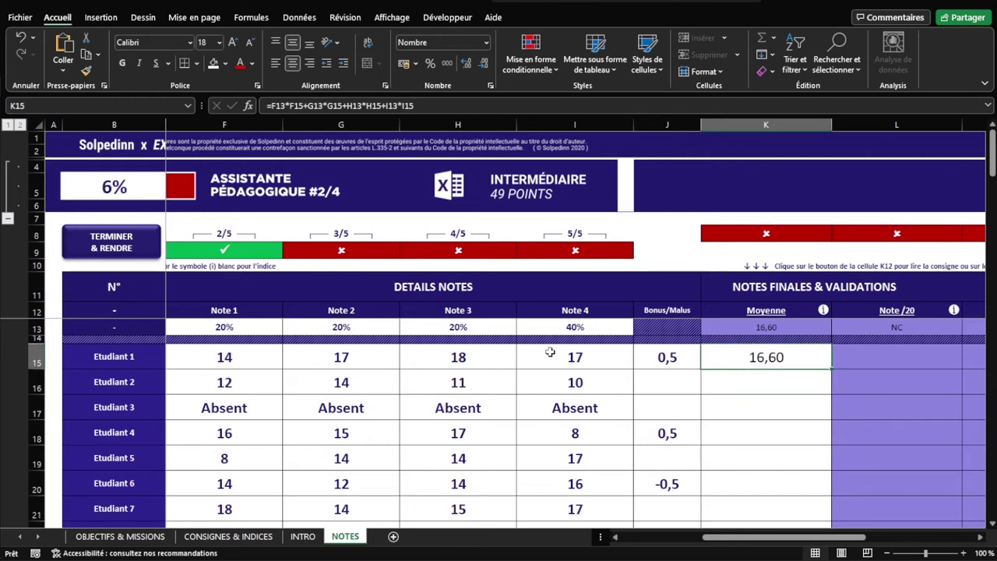
# Lock K15's weight references as $F$13, $G$13, $H$13 and $I$13 using F4
pyautogui.doubleClick(732, 357)
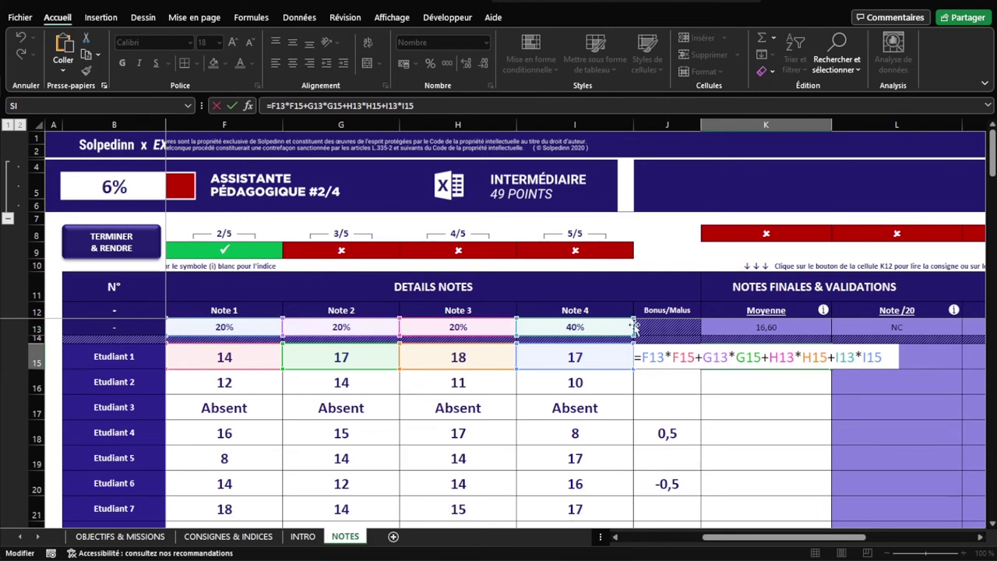
pyautogui.click(649, 360)
pyautogui.click(653, 357)
pyautogui.press('F4')
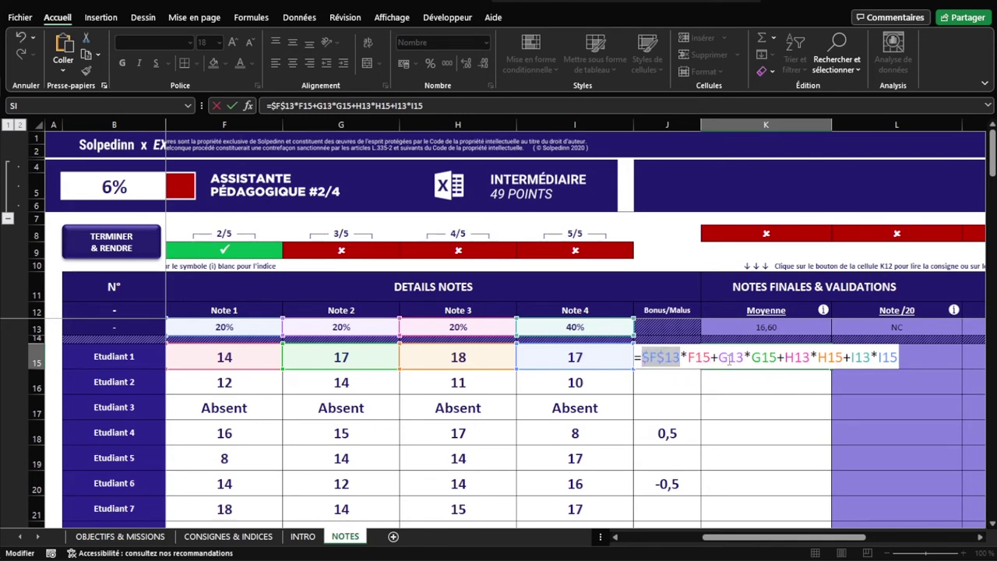
pyautogui.click(728, 356)
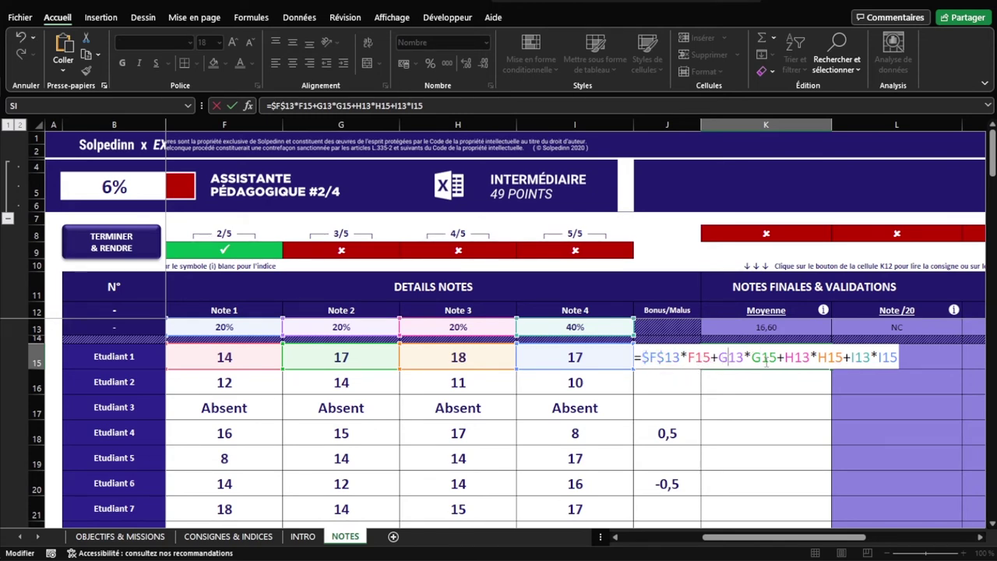
pyautogui.press('F4')
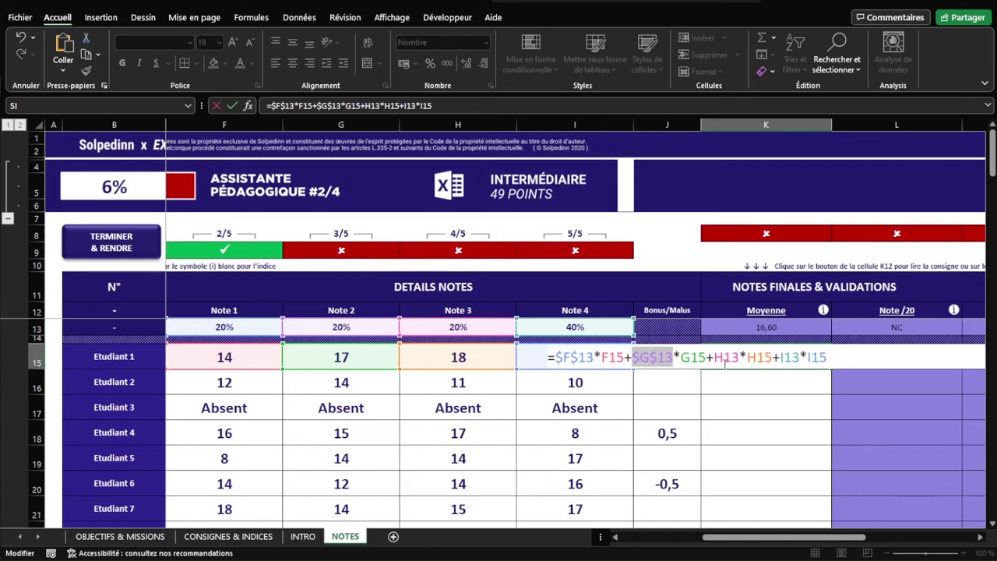
pyautogui.click(725, 357)
pyautogui.press('F4')
pyautogui.click(800, 357)
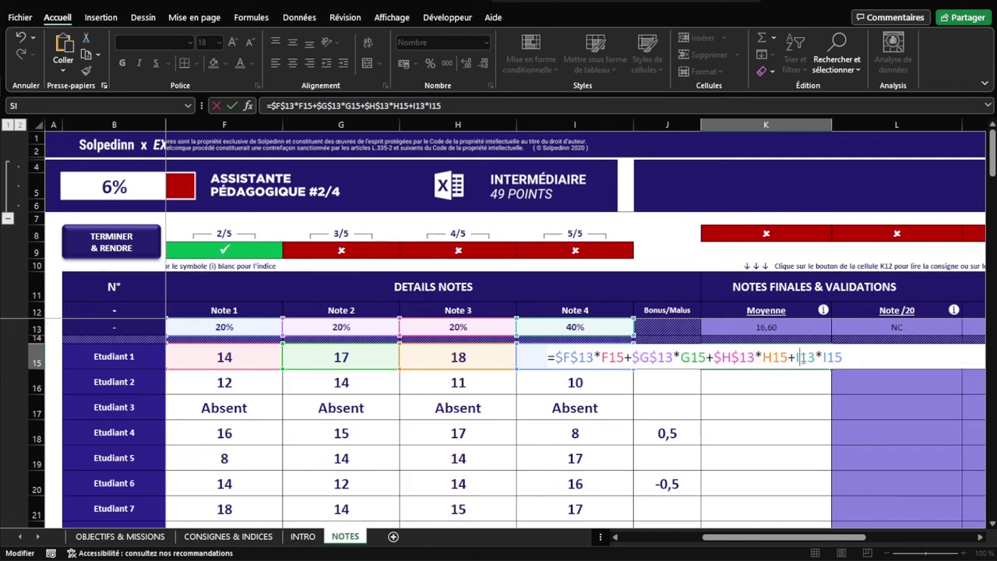
pyautogui.press('F4')
pyautogui.press('Return')
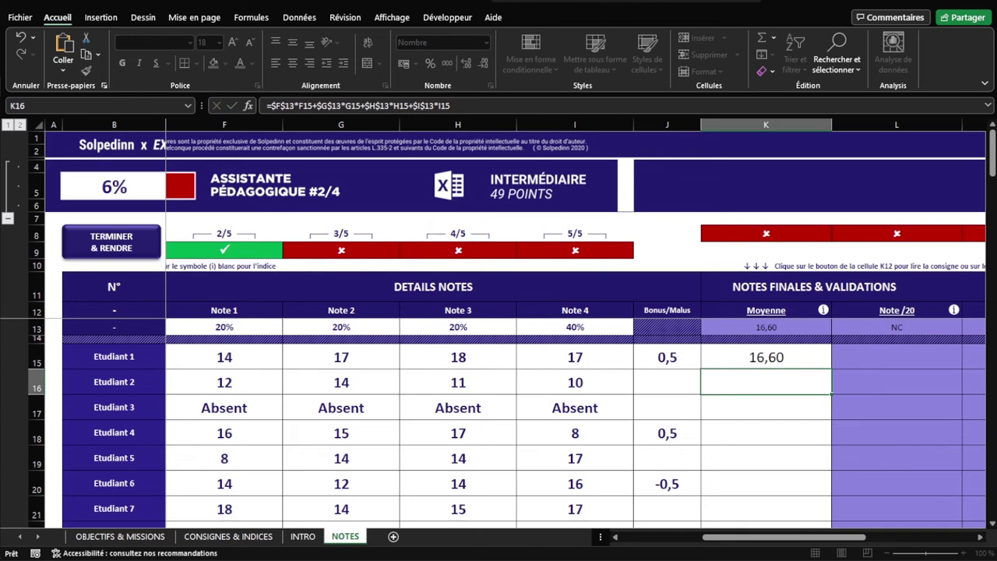
pyautogui.click(818, 360)
# Fill K15's formula down the Moyenne column and inspect Etudiant 3's #VALEUR! from Absent notes
pyautogui.doubleClick(831, 370)
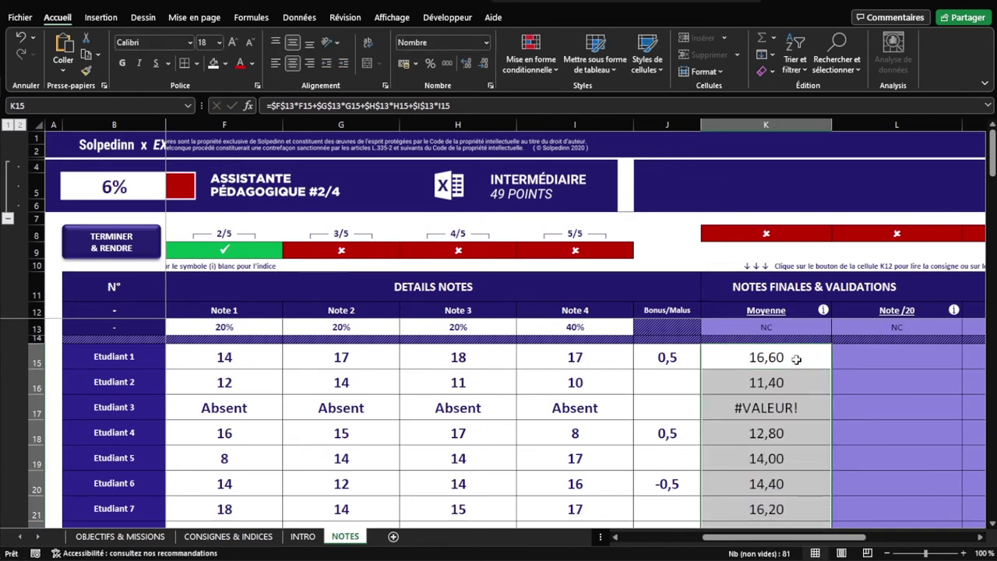
pyautogui.click(768, 406)
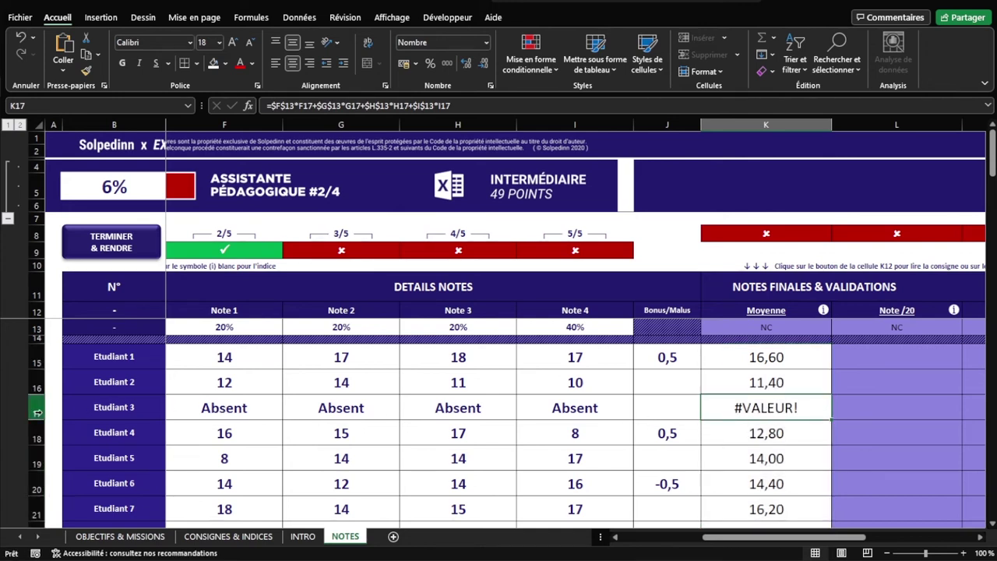
pyautogui.click(39, 411)
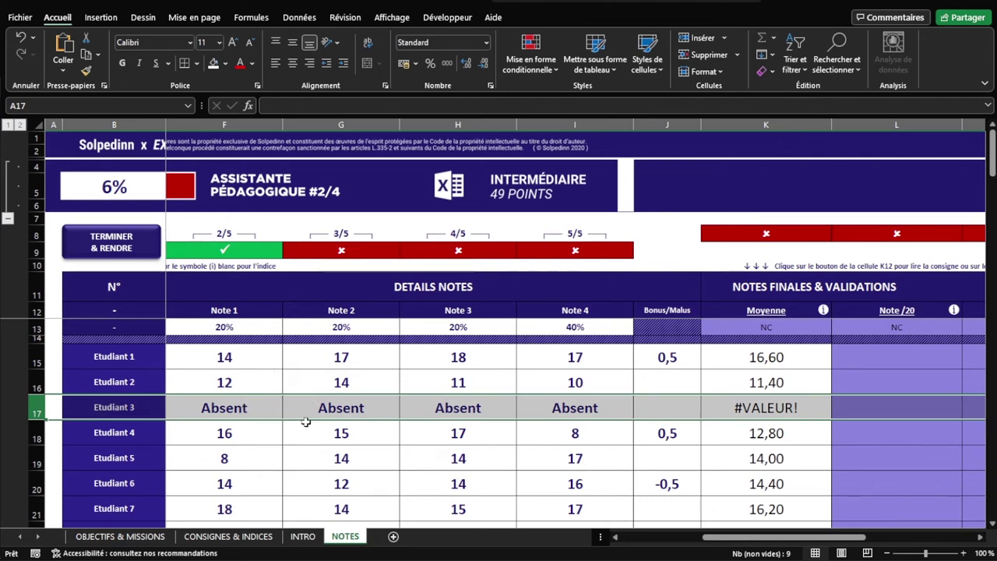
pyautogui.click(263, 409)
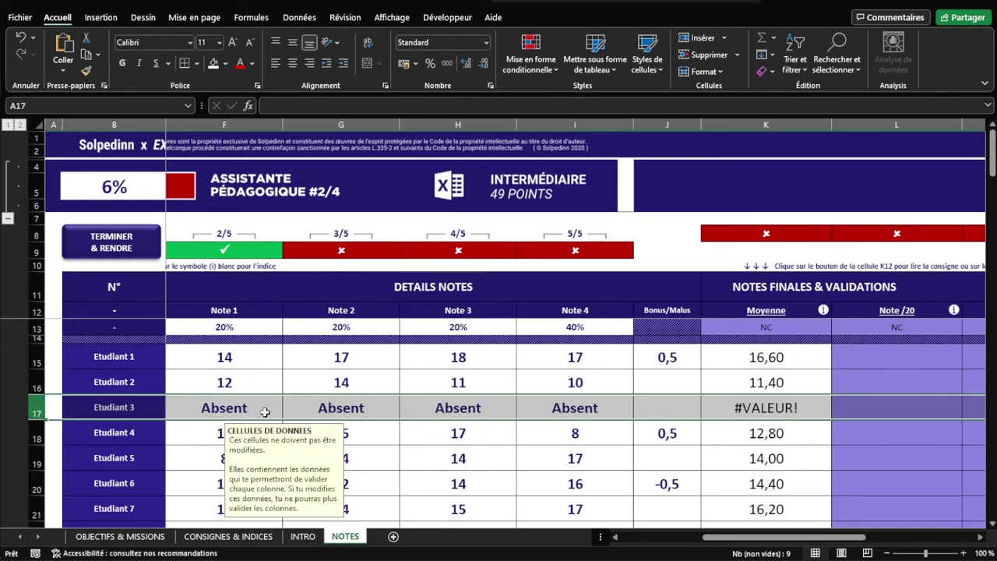
pyautogui.click(749, 415)
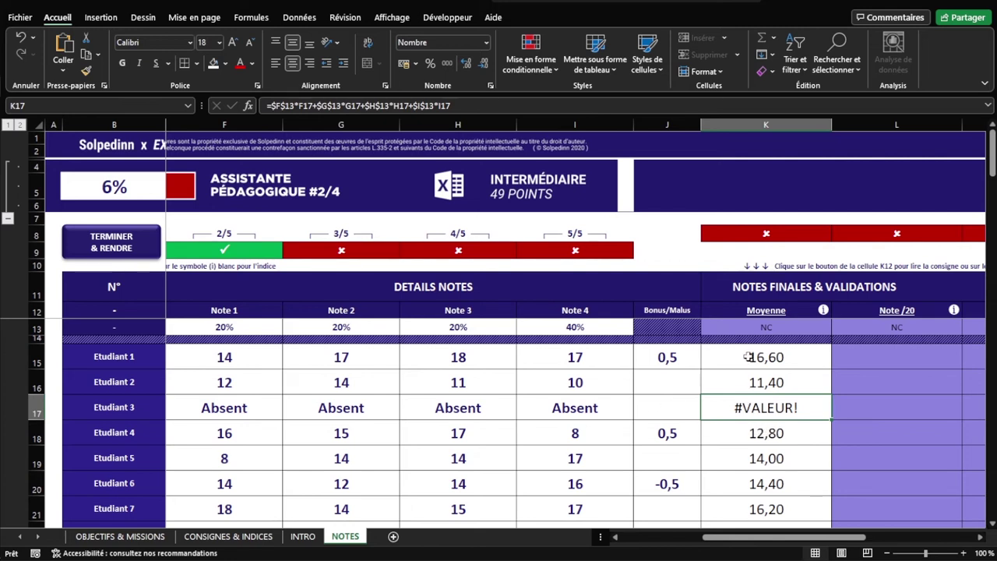
# Reopen Etudiant 1's K15 formula for editing and select its weighted-term text
pyautogui.click(751, 358)
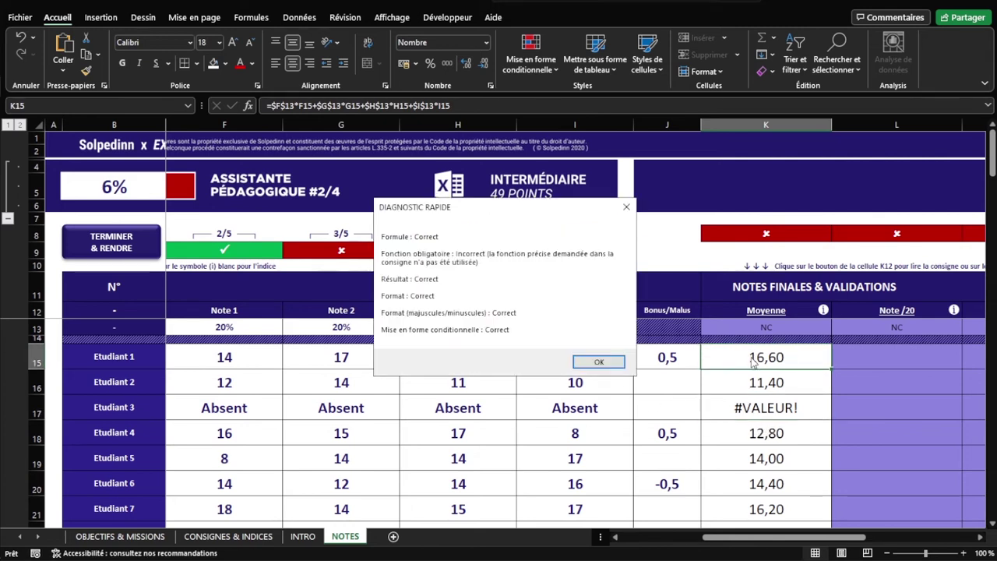
pyautogui.doubleClick(753, 360)
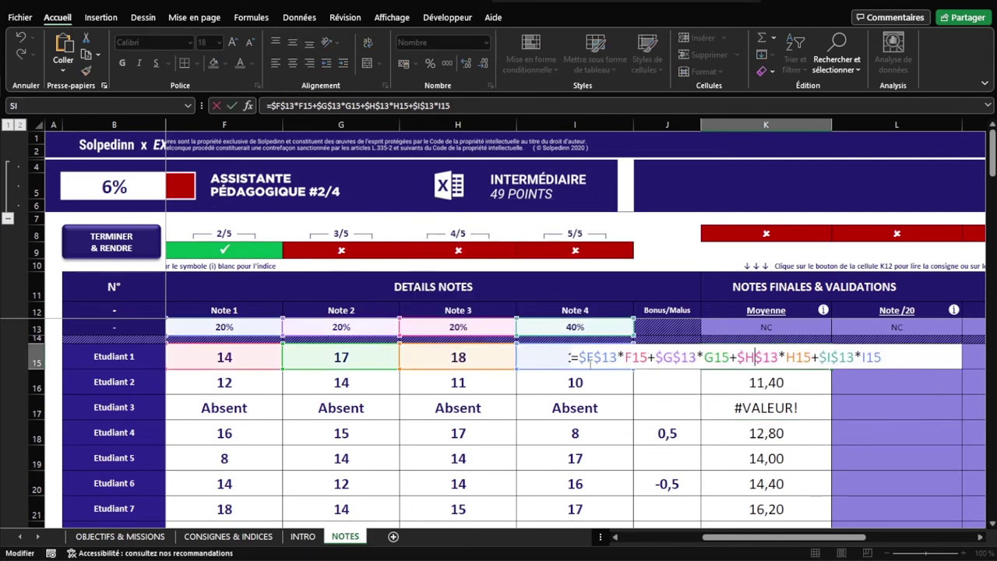
pyautogui.moveTo(579, 357); pyautogui.dragTo(887, 357)
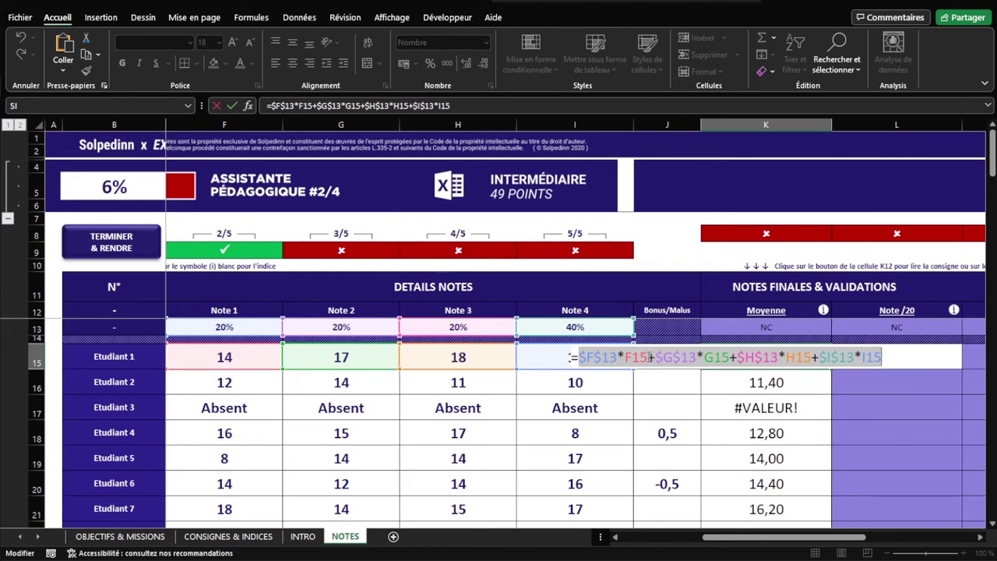
pyautogui.click(649, 356)
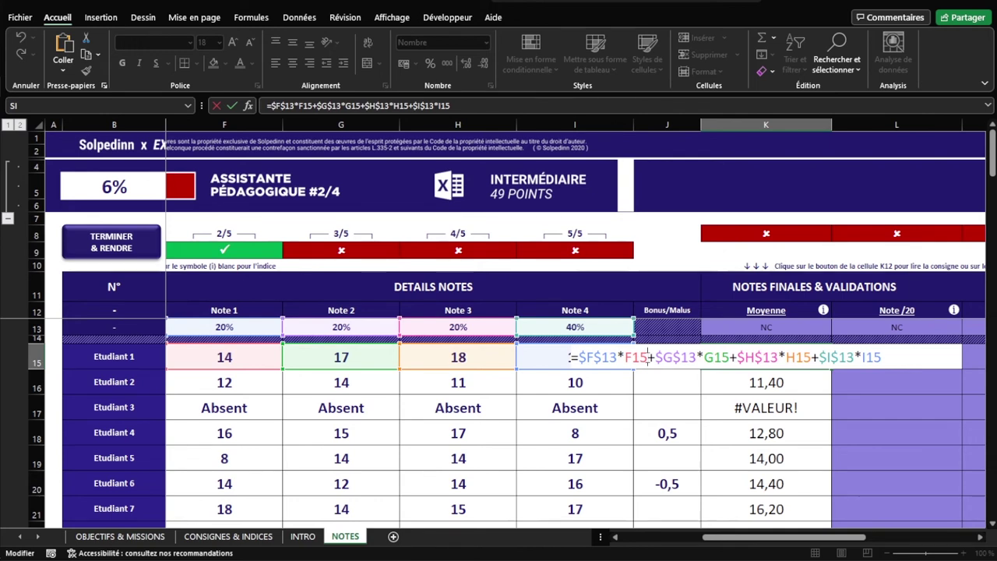
pyautogui.press('alt')
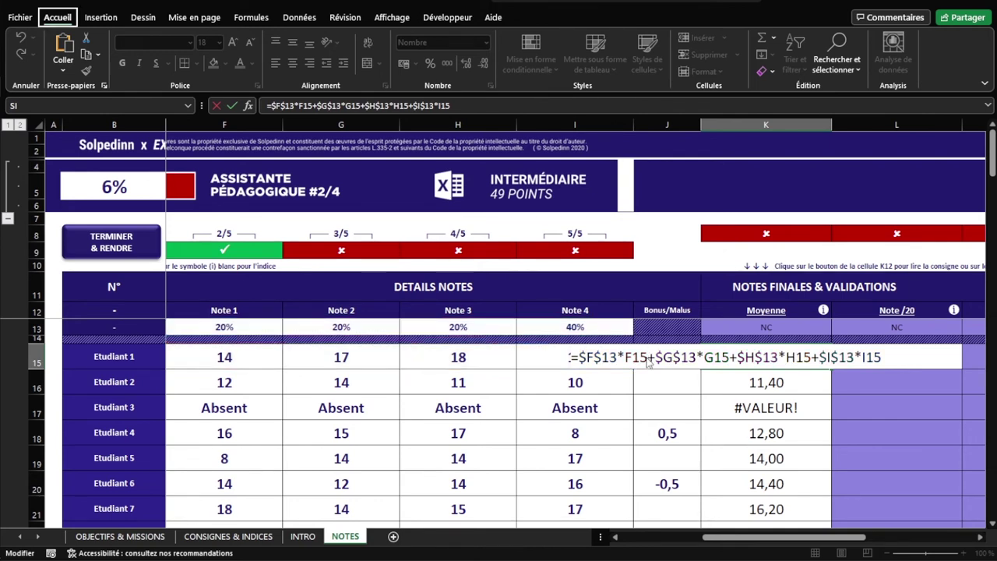
pyautogui.click(649, 357)
pyautogui.moveTo(572, 357); pyautogui.dragTo(949, 364)
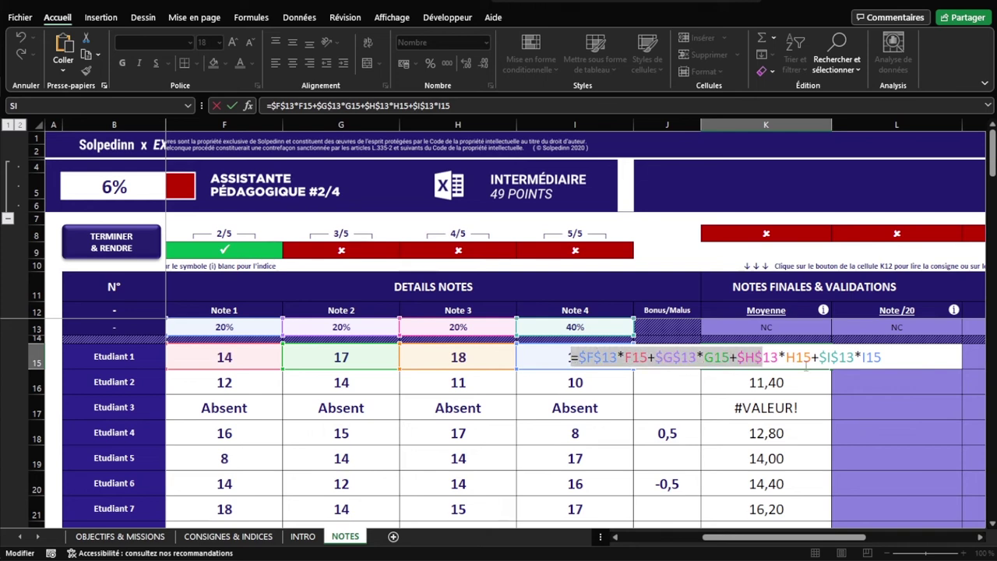
pyautogui.click(648, 357)
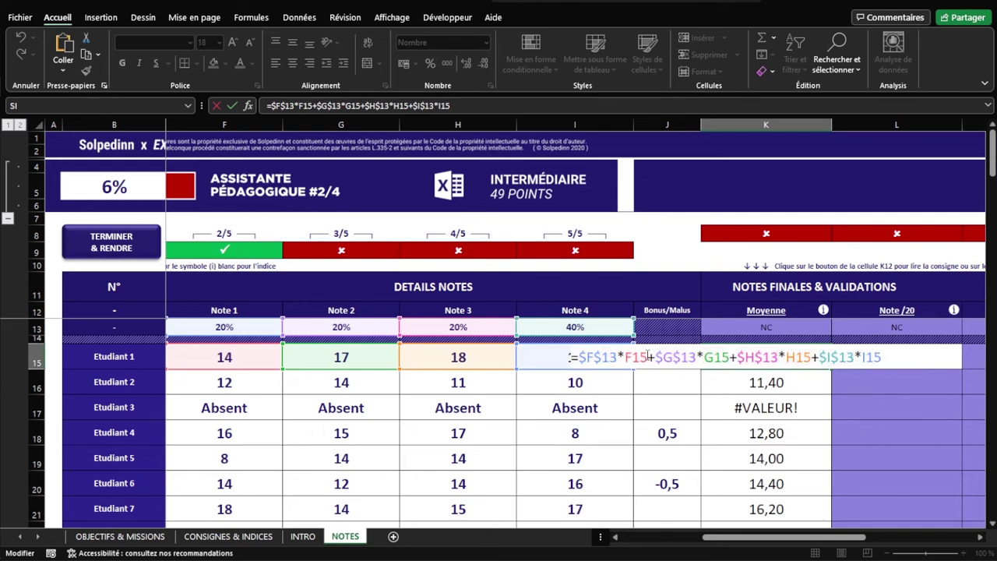
pyautogui.hotkey('alt', 'Return')
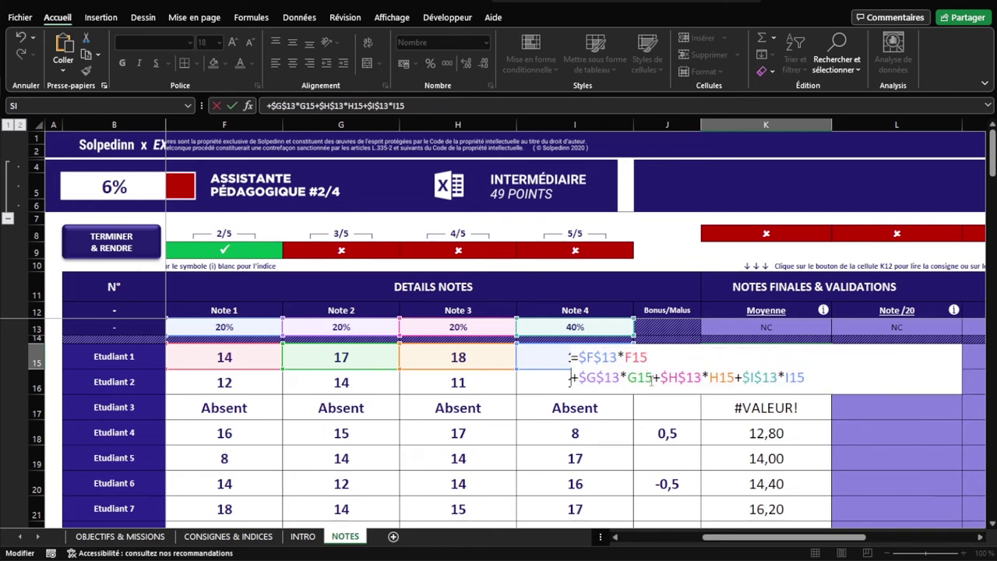
pyautogui.click(653, 378)
pyautogui.hotkey('alt', 'Return')
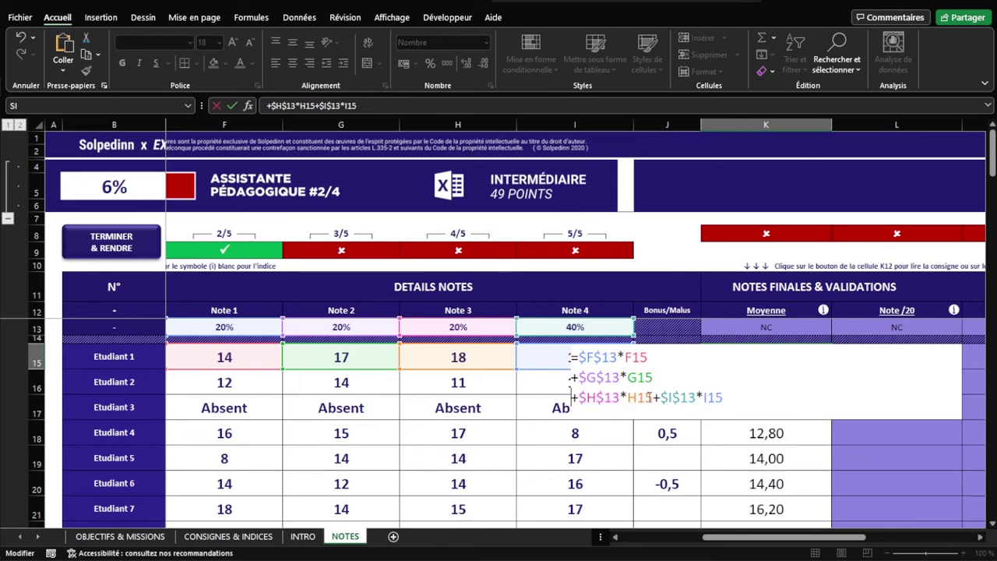
pyautogui.click(653, 397)
pyautogui.hotkey('alt', 'Return')
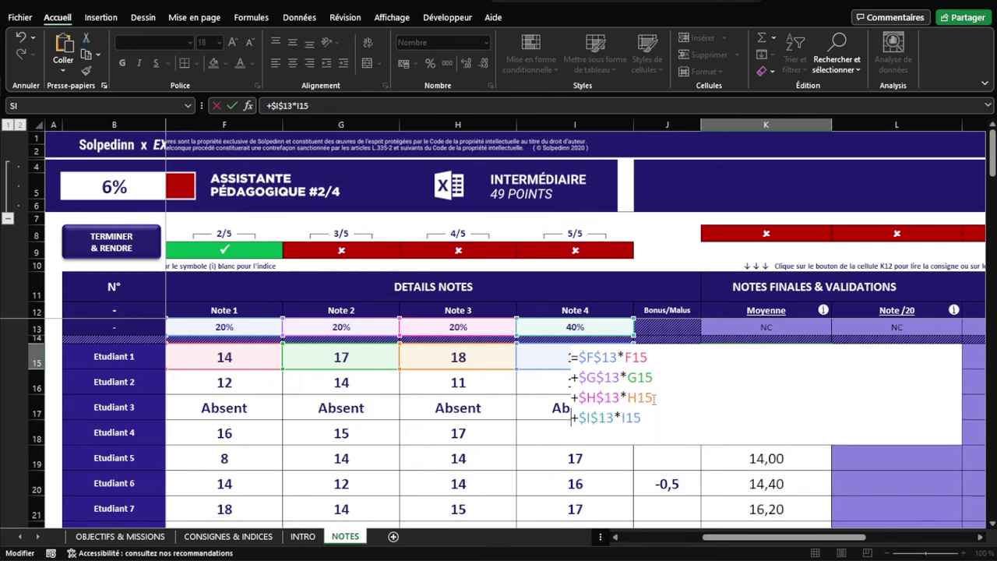
pyautogui.moveTo(579, 357); pyautogui.dragTo(647, 357)
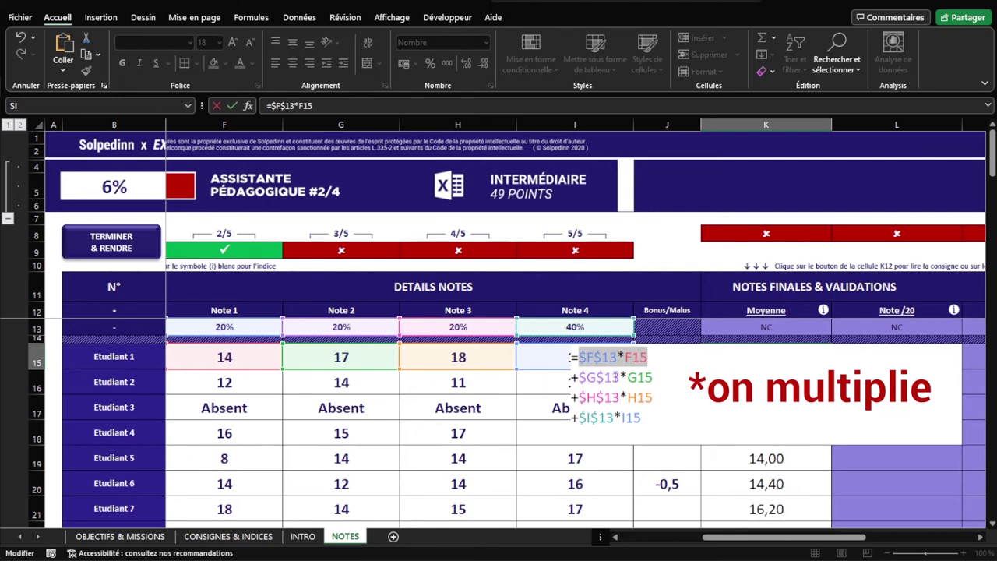
pyautogui.click(641, 356)
pyautogui.moveTo(579, 357); pyautogui.dragTo(662, 360)
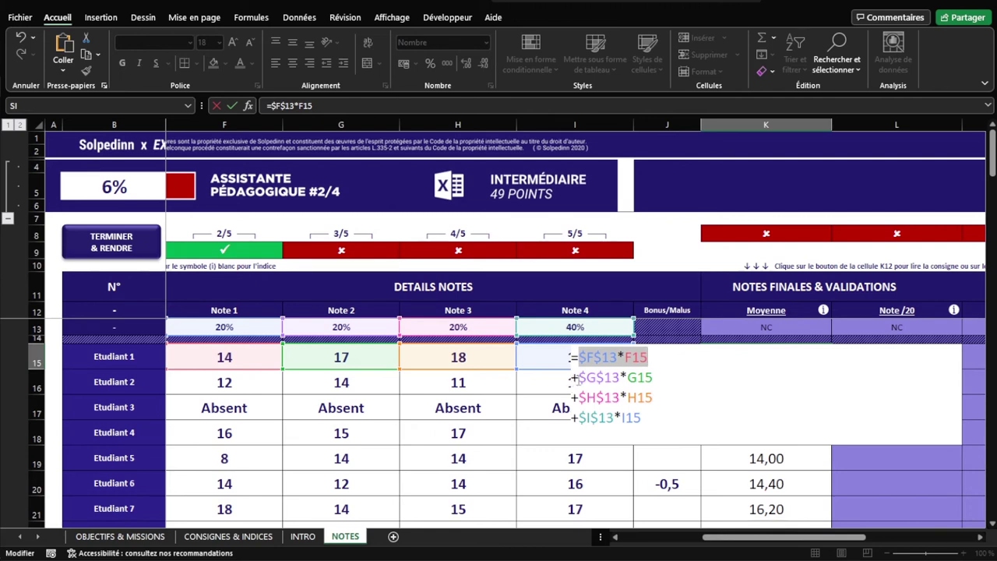
pyautogui.moveTo(579, 377); pyautogui.dragTo(661, 378)
pyautogui.click(663, 413)
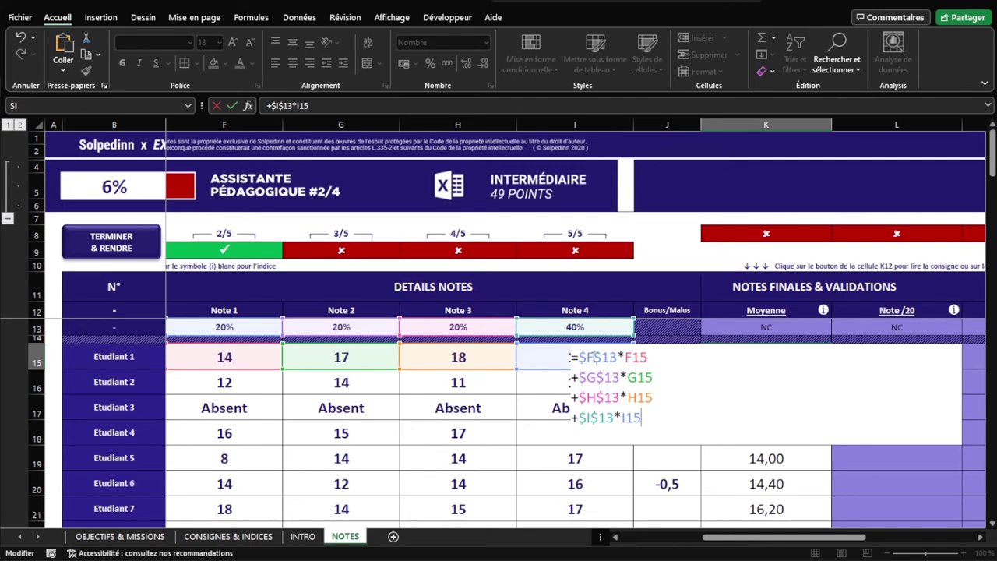
pyautogui.click(602, 357)
pyautogui.moveTo(585, 358); pyautogui.dragTo(601, 357)
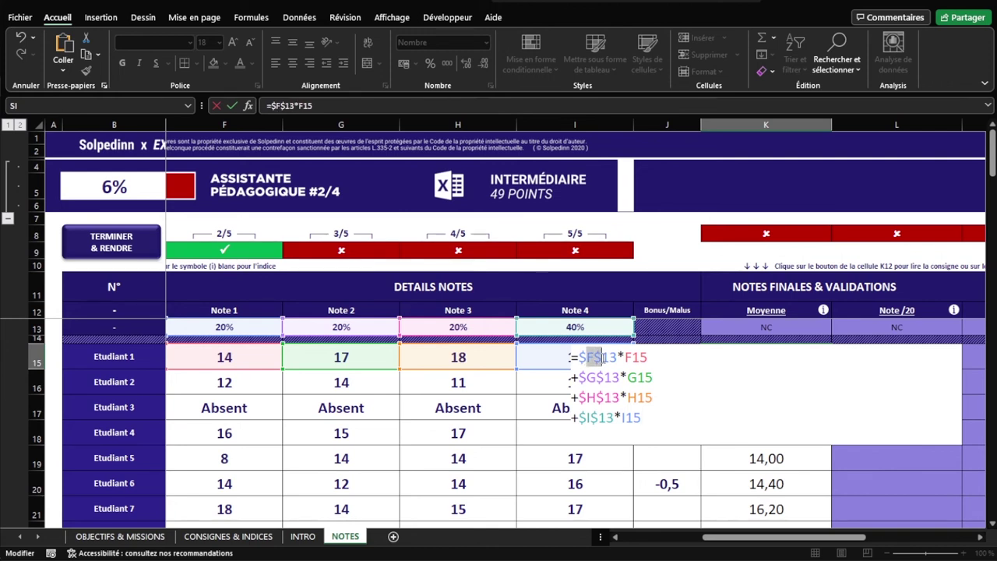
pyautogui.click(600, 378)
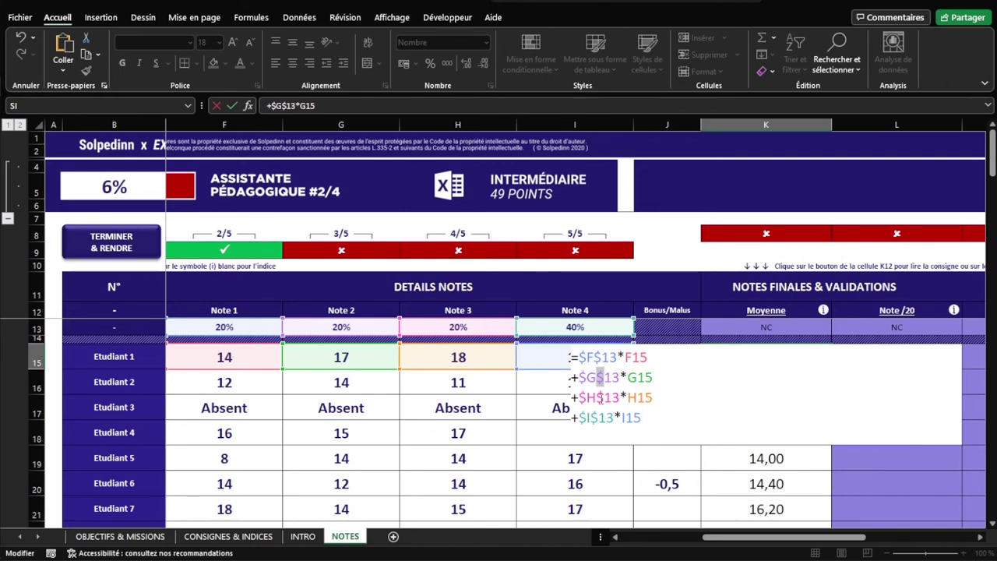
pyautogui.click(604, 418)
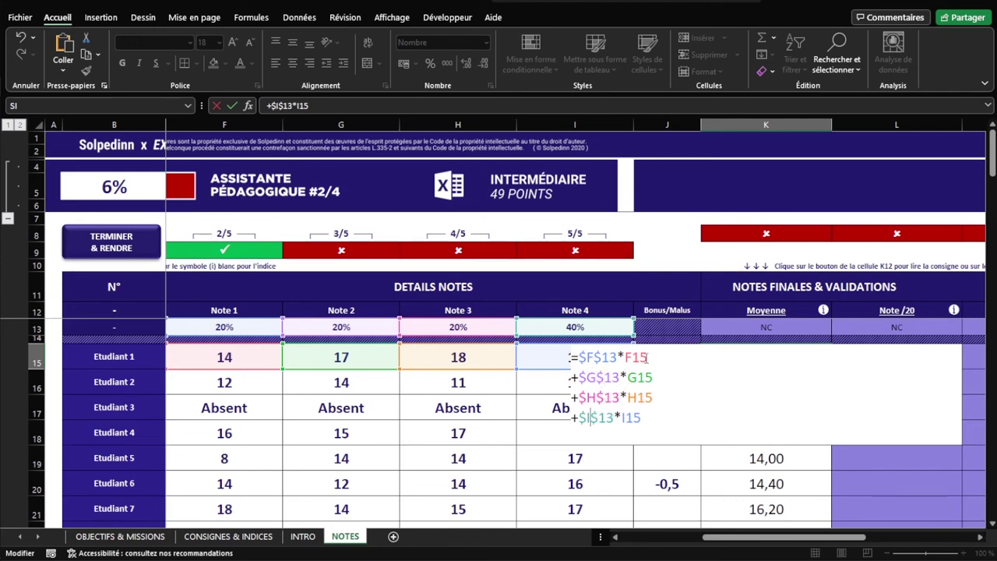
pyautogui.click(632, 357)
pyautogui.click(633, 398)
pyautogui.click(631, 419)
pyautogui.click(596, 356)
pyautogui.click(597, 399)
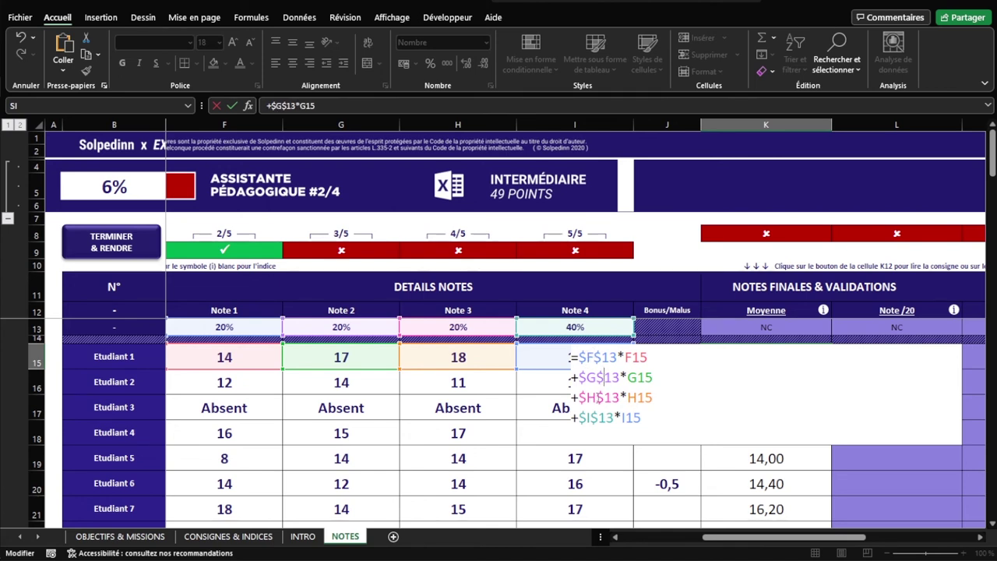
pyautogui.click(598, 419)
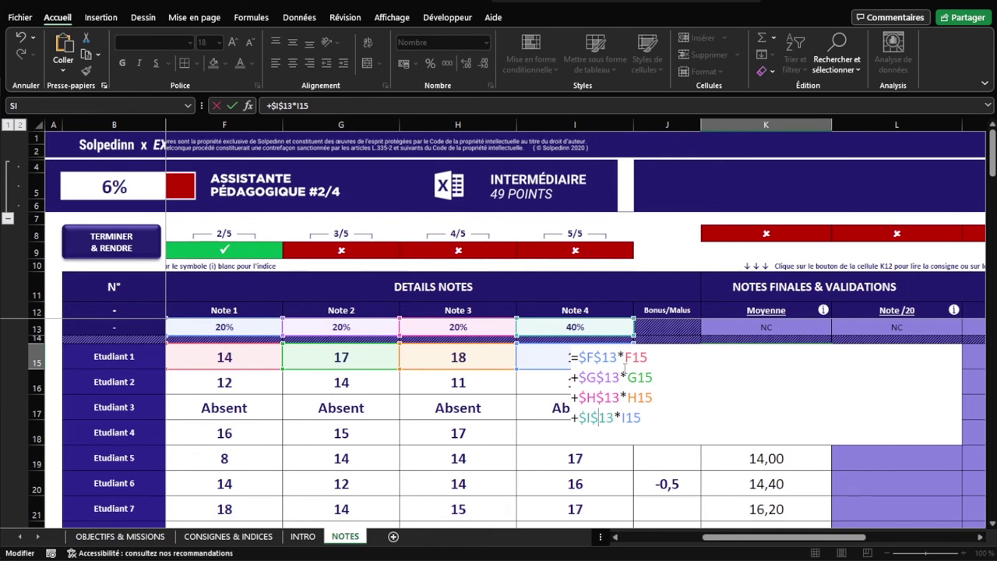
pyautogui.click(634, 356)
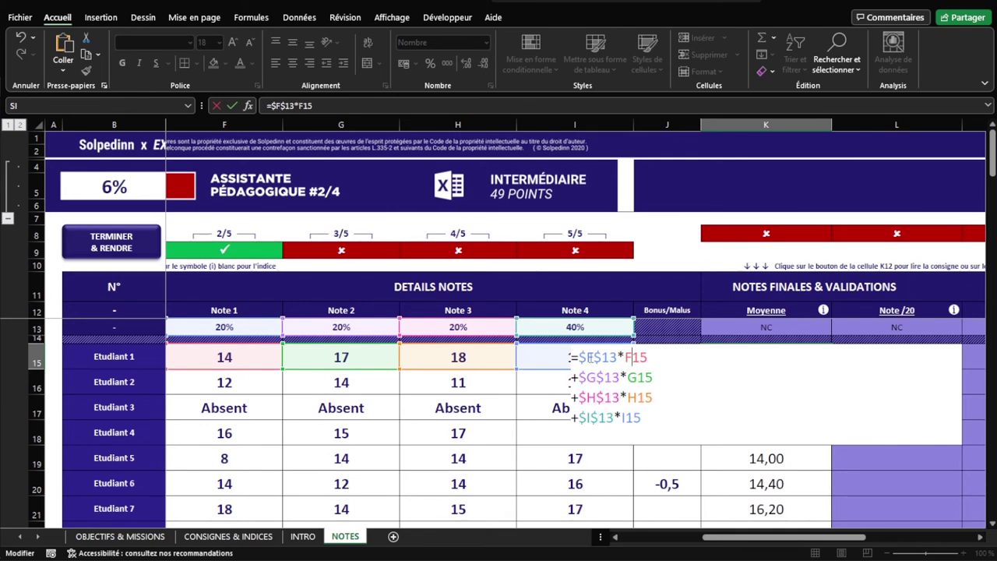
pyautogui.moveTo(586, 358); pyautogui.dragTo(594, 359)
pyautogui.moveTo(625, 357); pyautogui.dragTo(632, 357)
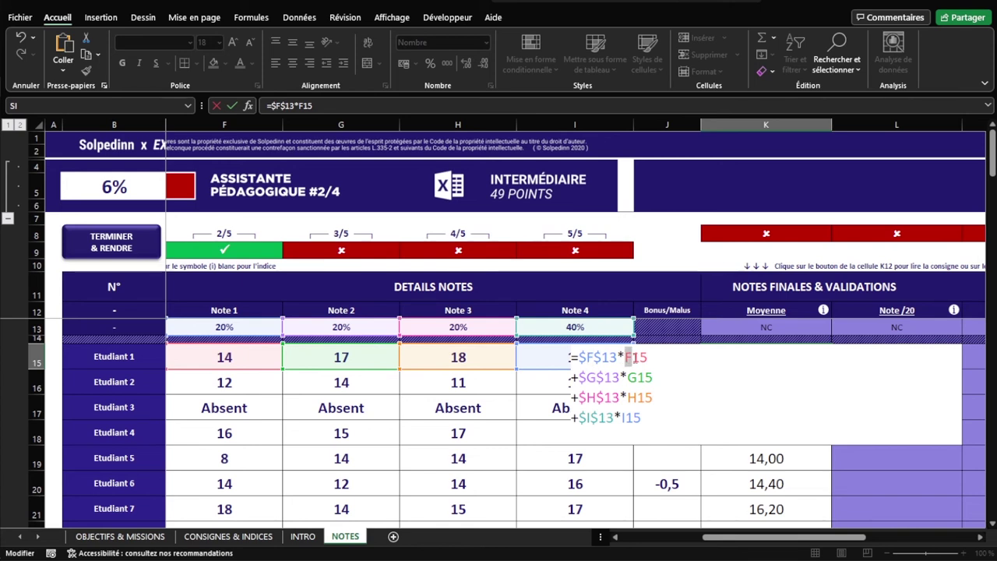
pyautogui.hotkey('ctrl', 'a')
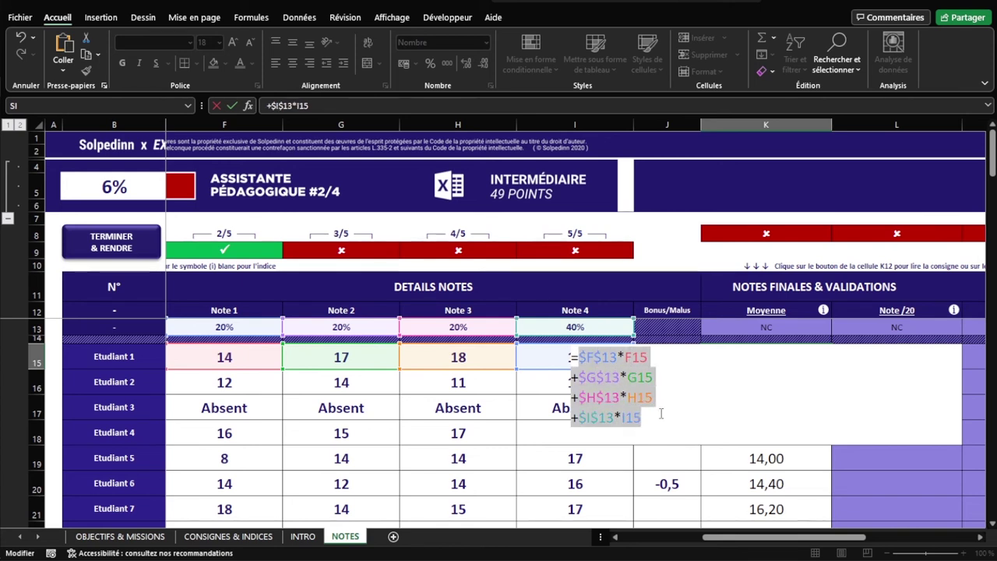
# Replace K15's formula with =SOMMEPROD(F13:I13;F15:I15) by dragging both ranges
pyautogui.write('=SOMMEPROD(')
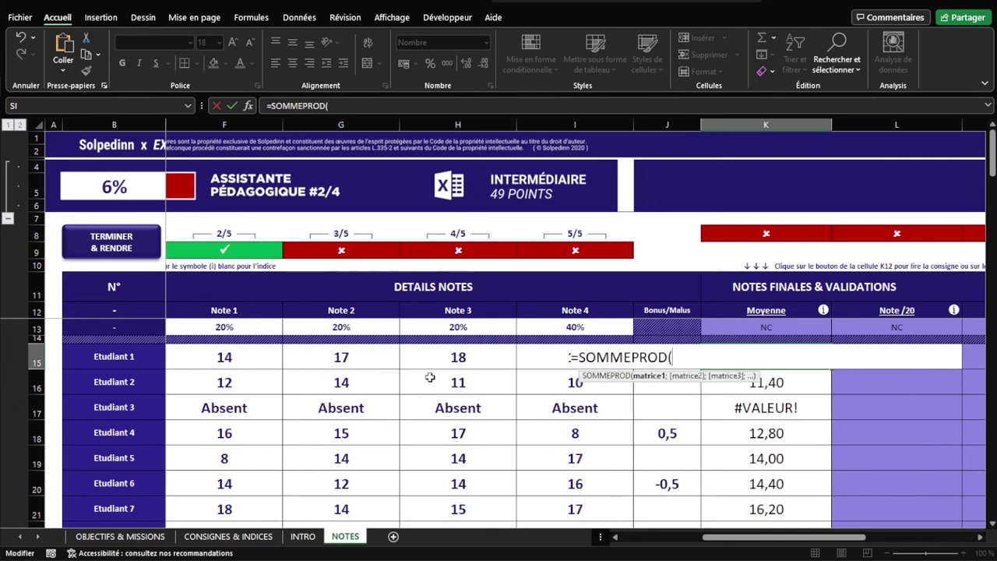
pyautogui.moveTo(215, 327)
pyautogui.mouseDown()
pyautogui.moveTo(597, 337)
pyautogui.moveTo(621, 325)
pyautogui.mouseUp()
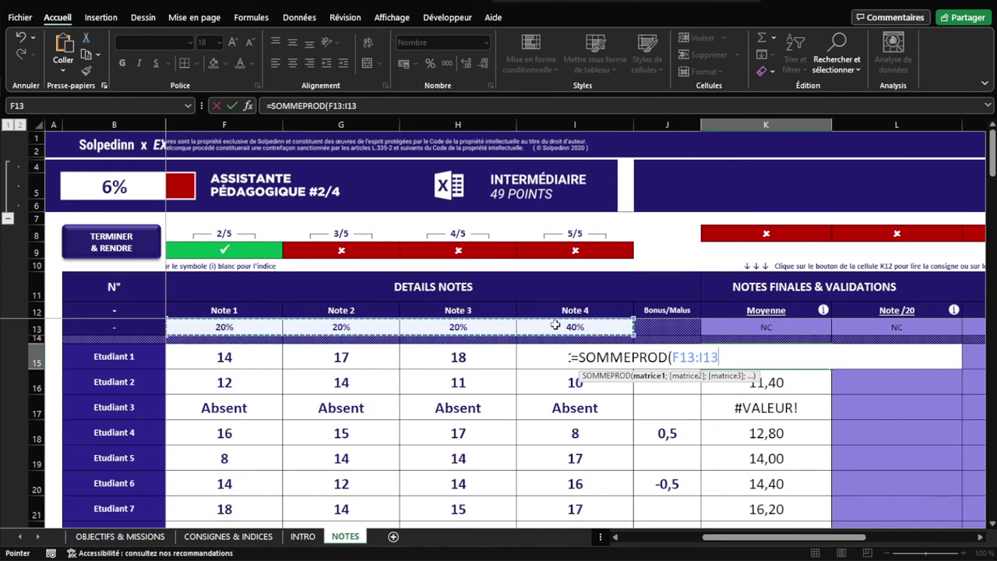
pyautogui.write(';')
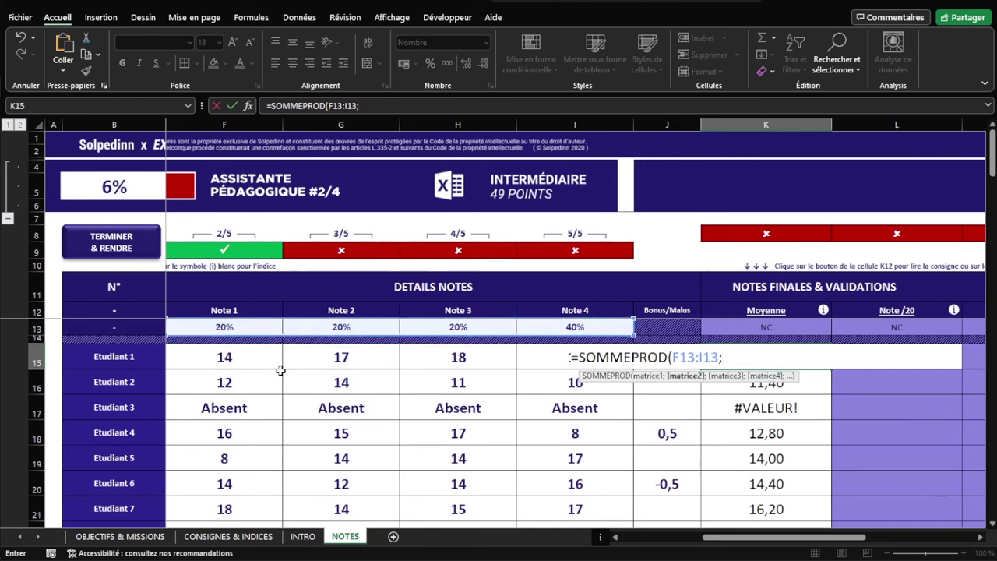
pyautogui.moveTo(191, 362); pyautogui.dragTo(592, 360)
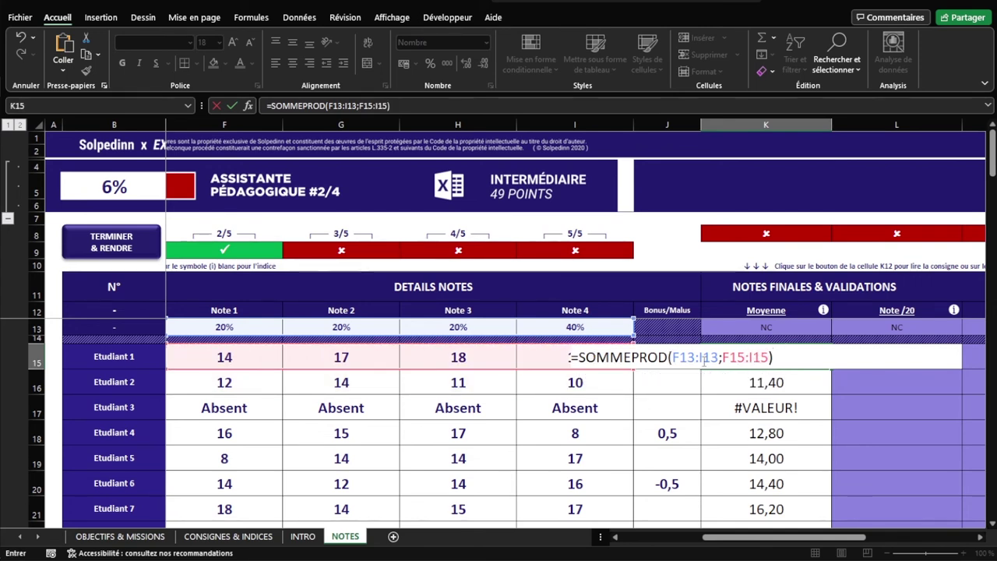
pyautogui.hotkey('ctrl', 'Return')
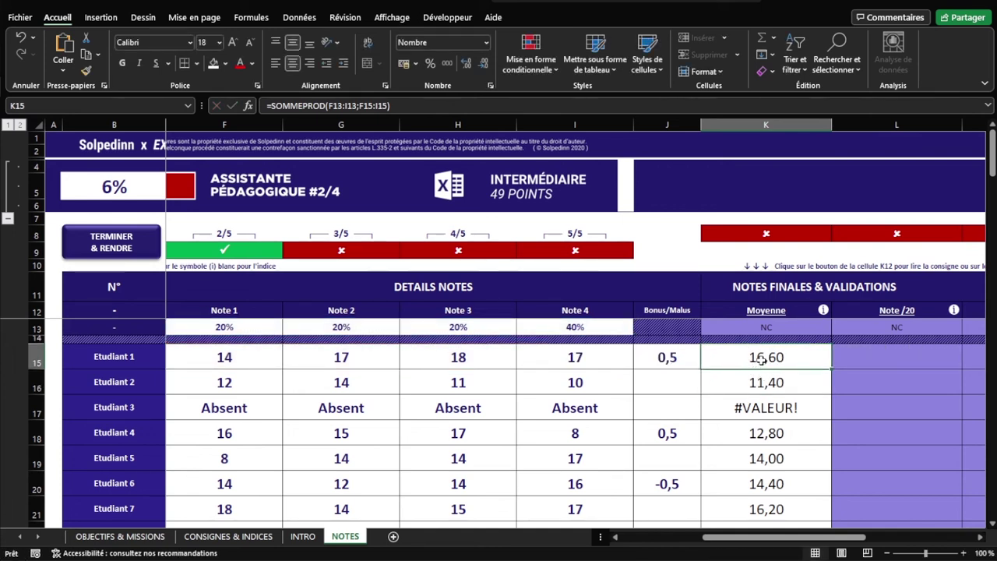
# Lock the weight range in K15's SOMMEPROD formula as $F$13:$I$13
pyautogui.doubleClick(761, 360)
pyautogui.press('Return')
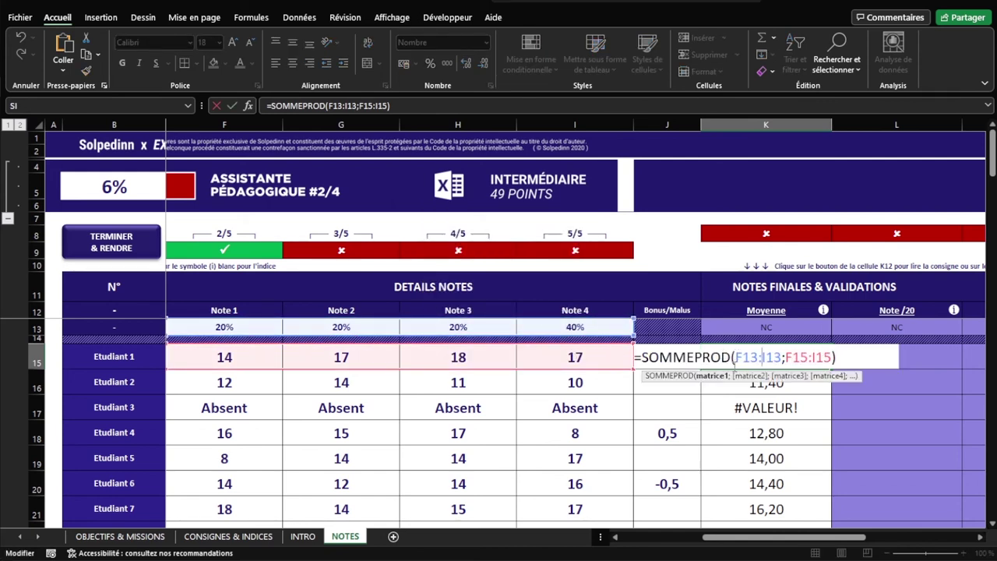
pyautogui.moveTo(781, 357); pyautogui.dragTo(736, 357)
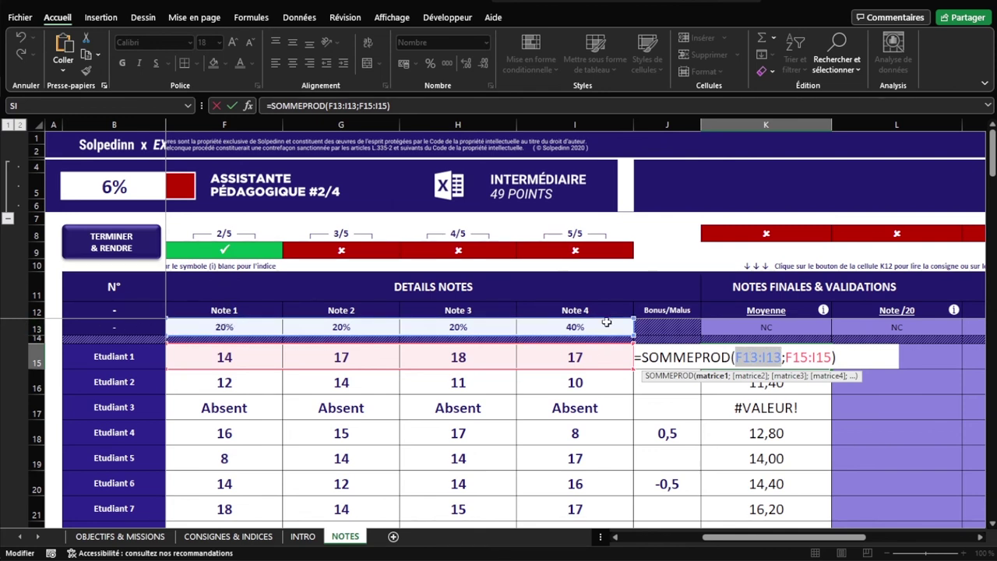
pyautogui.press('F4')
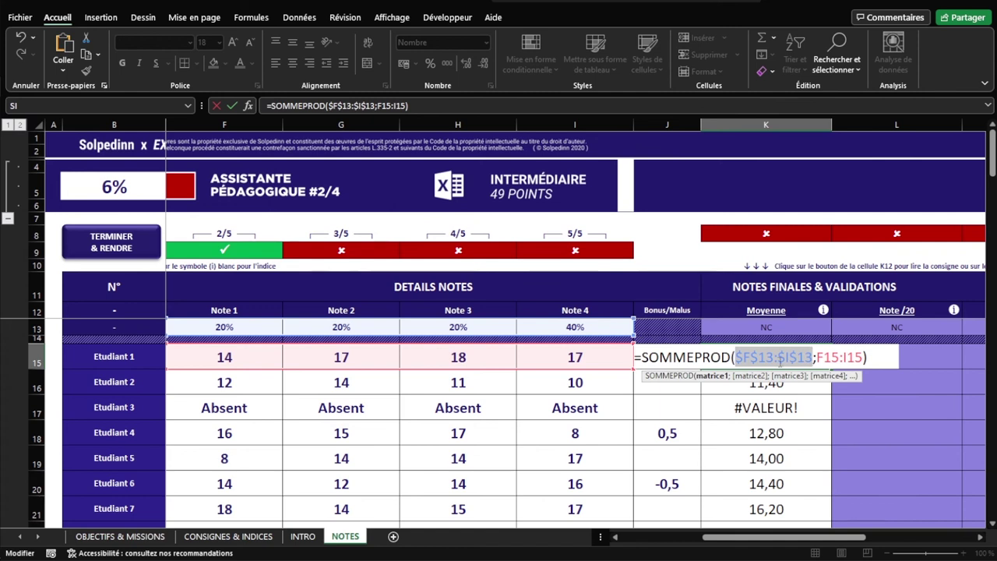
pyautogui.press('Return')
pyautogui.click(784, 355)
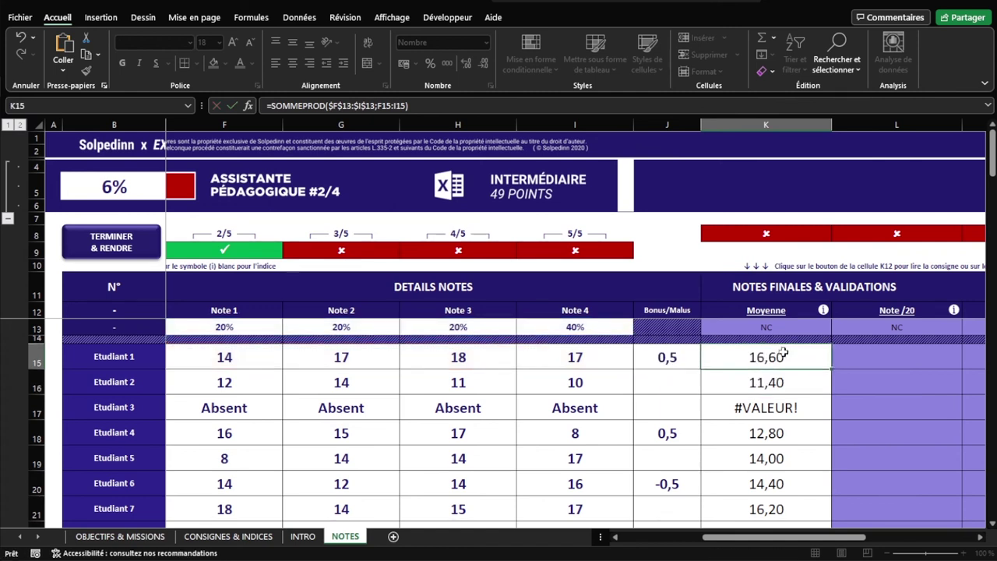
# Fill the formula down to K21 and check absent Etudiant 3 now shows 0,00
pyautogui.doubleClick(831, 368)
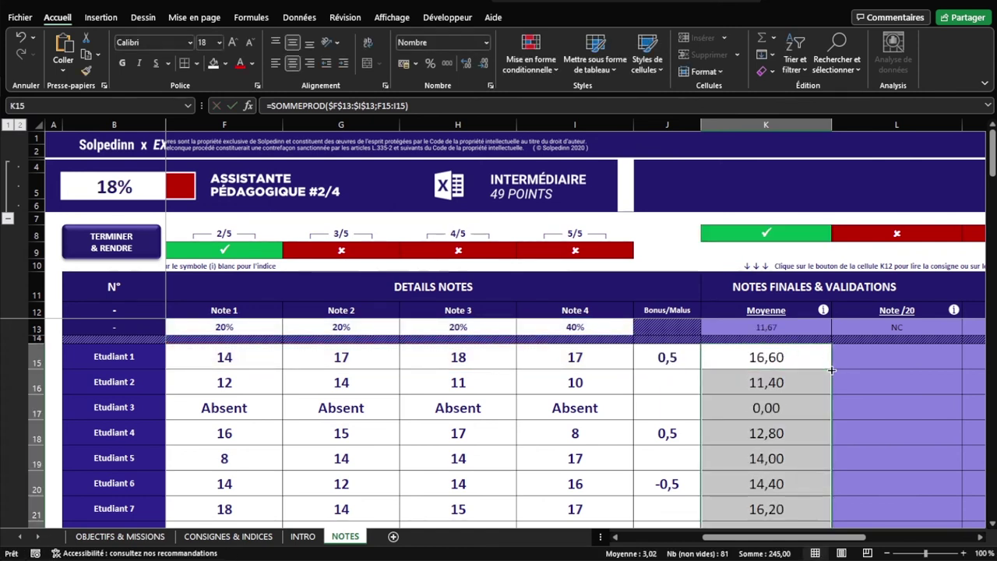
pyautogui.click(773, 359)
pyautogui.click(766, 408)
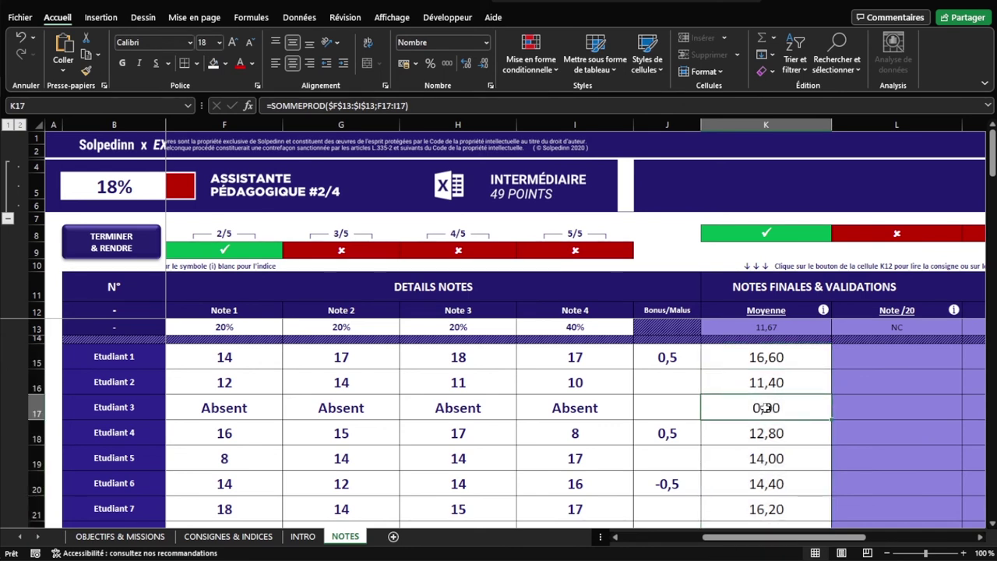
pyautogui.click(760, 357)
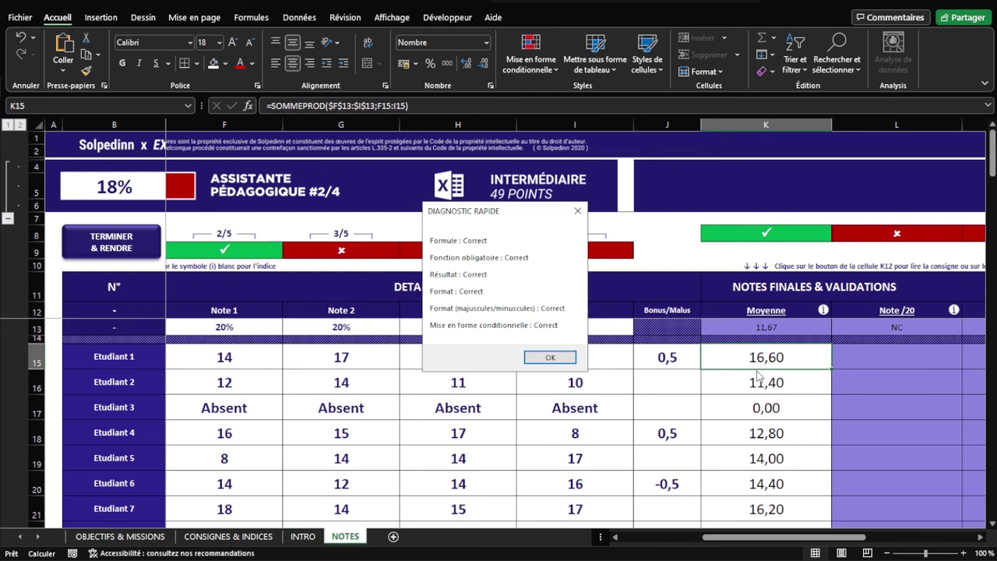
# Close the diagnostic message and review Etudiant 3's four Absent notes and 0,00 average
pyautogui.click(561, 357)
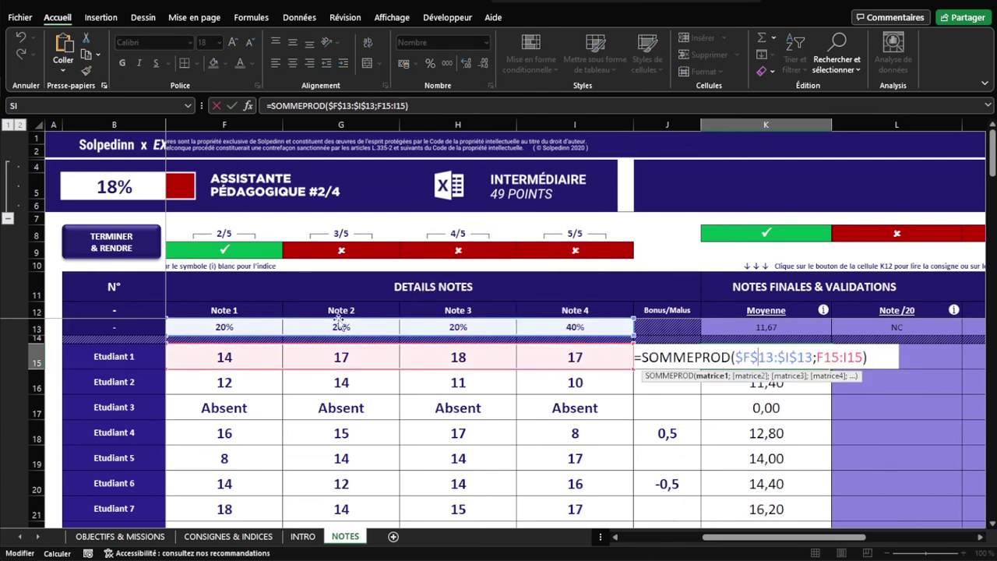
pyautogui.click(758, 357)
pyautogui.press('Return')
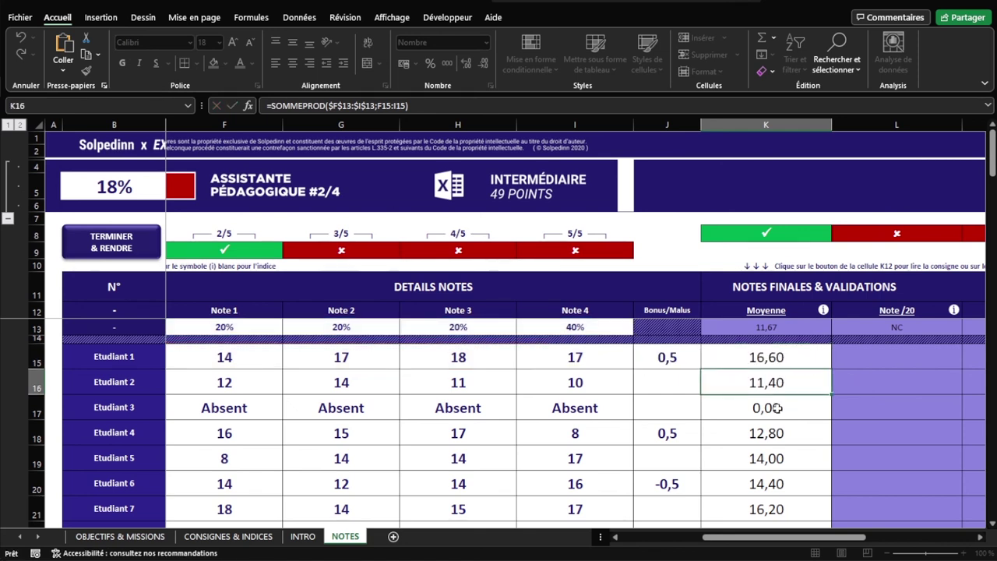
pyautogui.press('Down')
pyautogui.moveTo(233, 408); pyautogui.dragTo(581, 405)
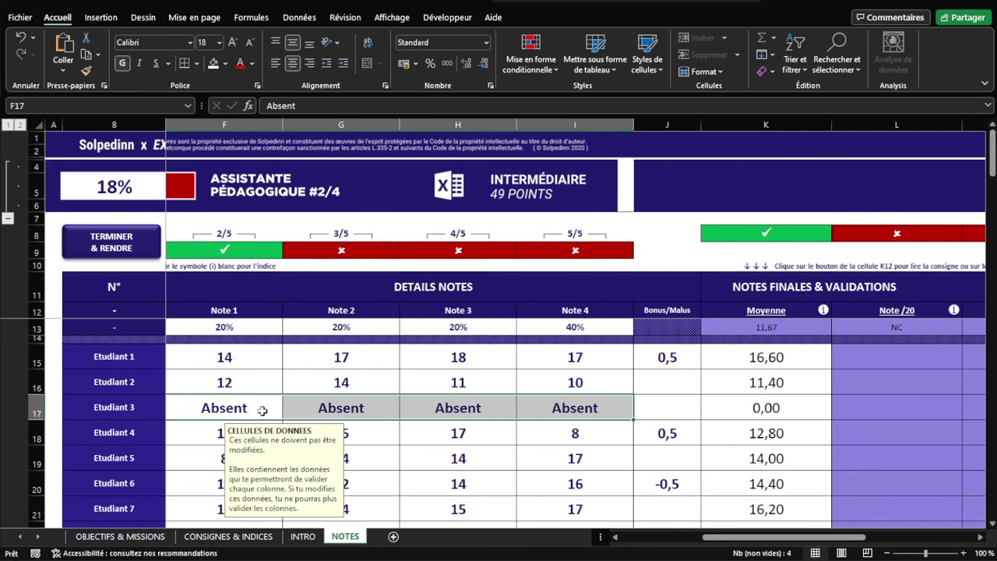
pyautogui.click(758, 410)
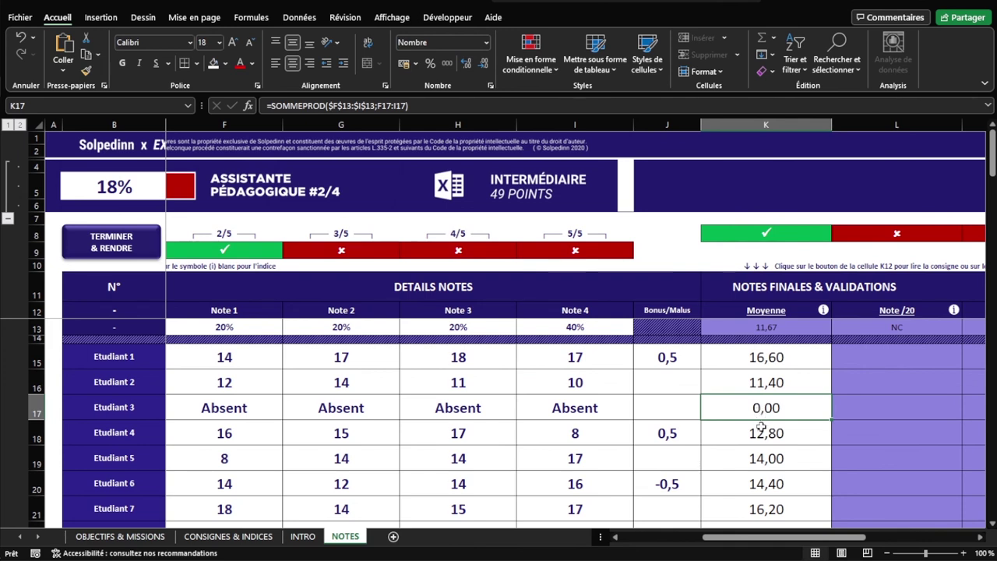